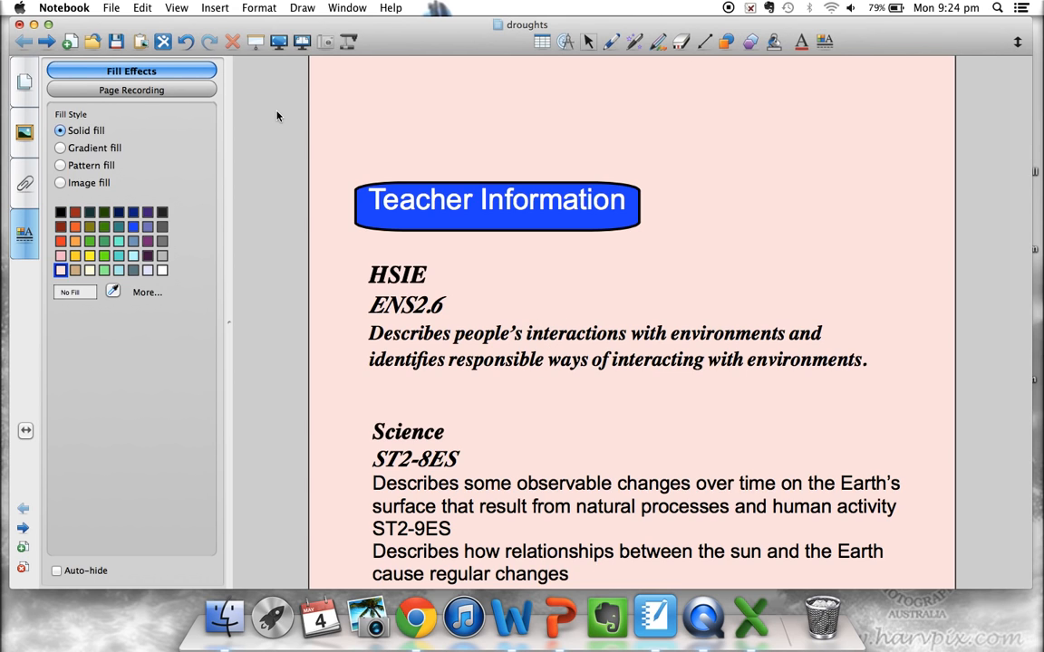
Look through the thumbnails of all the pages and the first four pages, ending on the Teacher Information page.
left_click(25, 79)
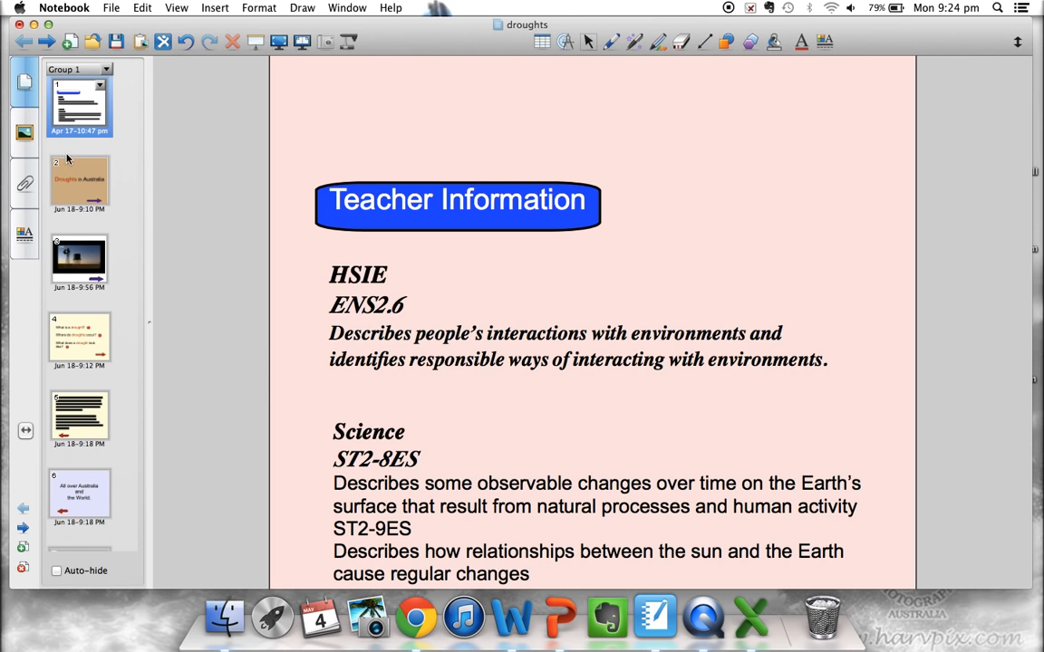
scroll(62, 268, "down", 5)
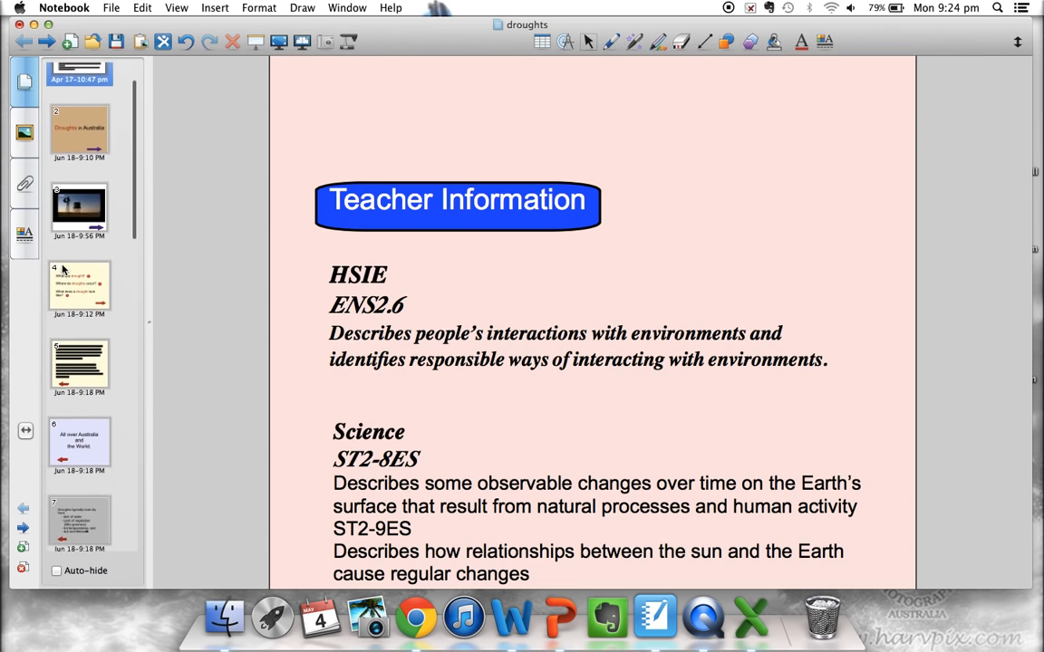
scroll(62, 268, "down", 8)
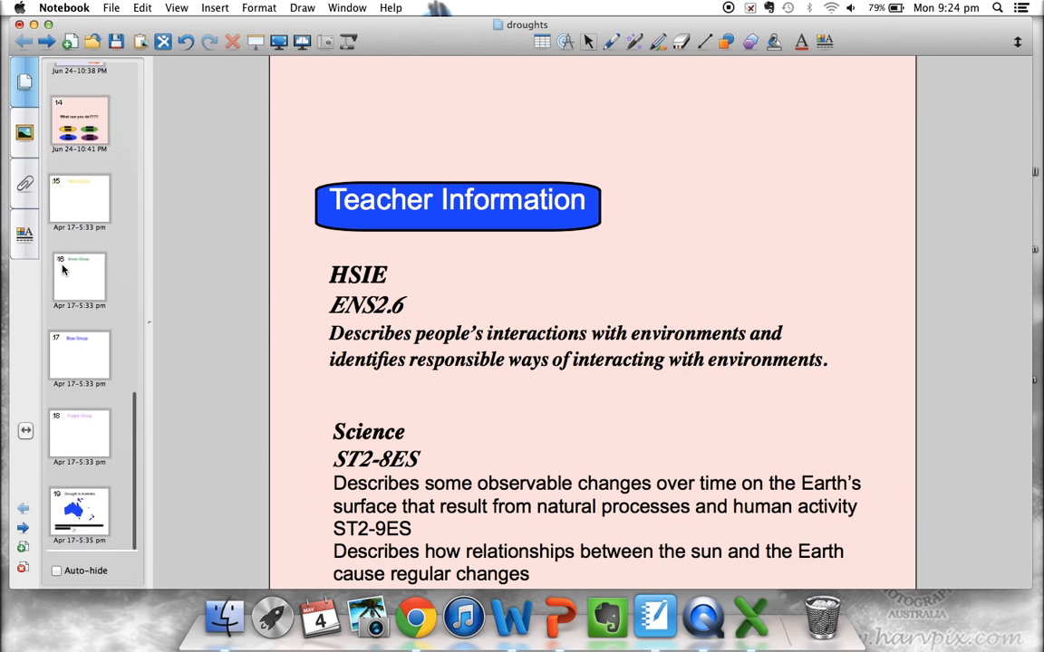
scroll(62, 268, "up", 5)
scroll(62, 268, "up", 7)
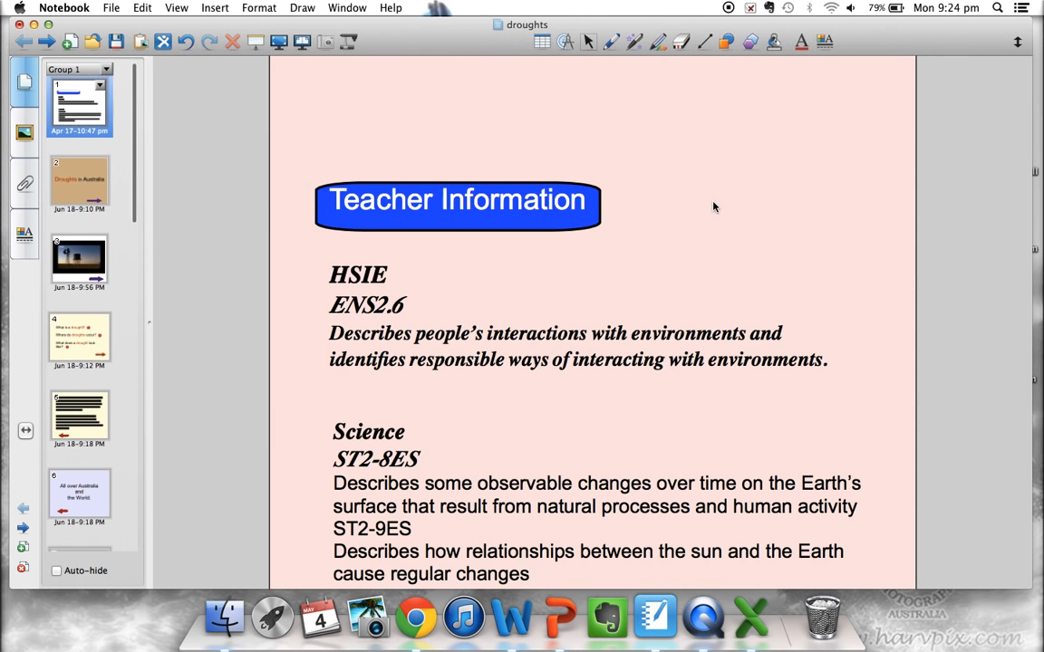
key("Page_Down")
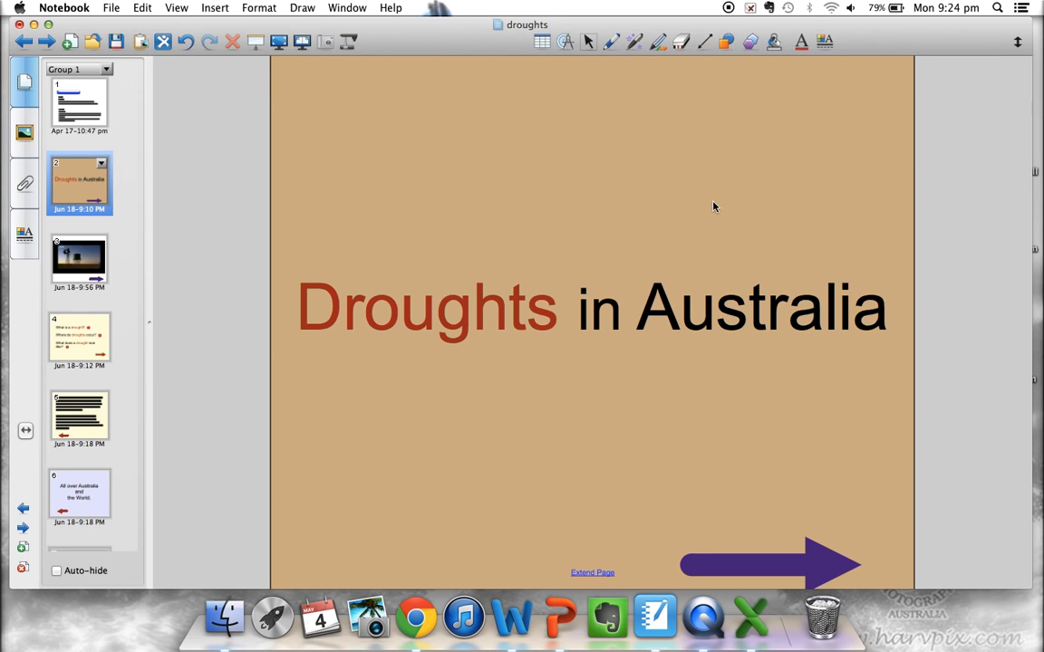
key("Page_Down")
key("Page_Down")
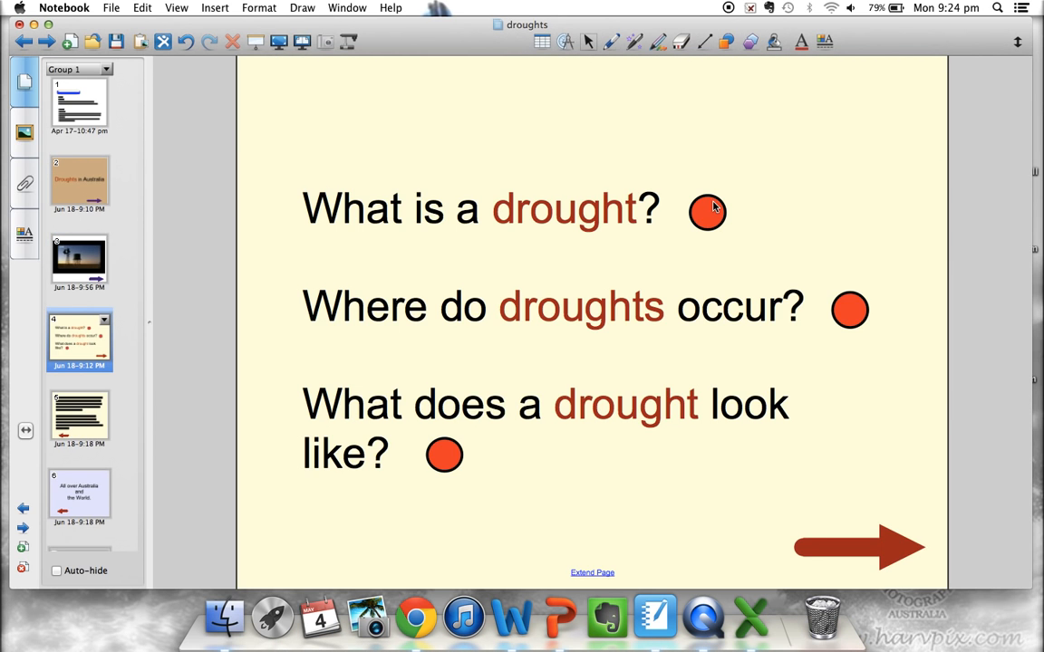
left_click(70, 176)
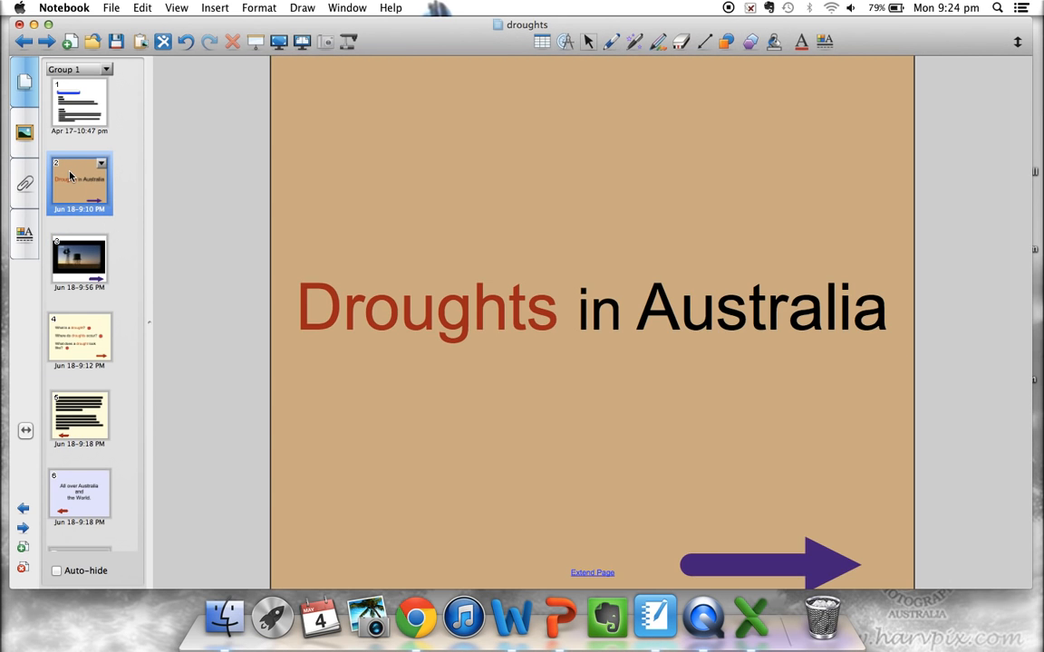
left_click(96, 110)
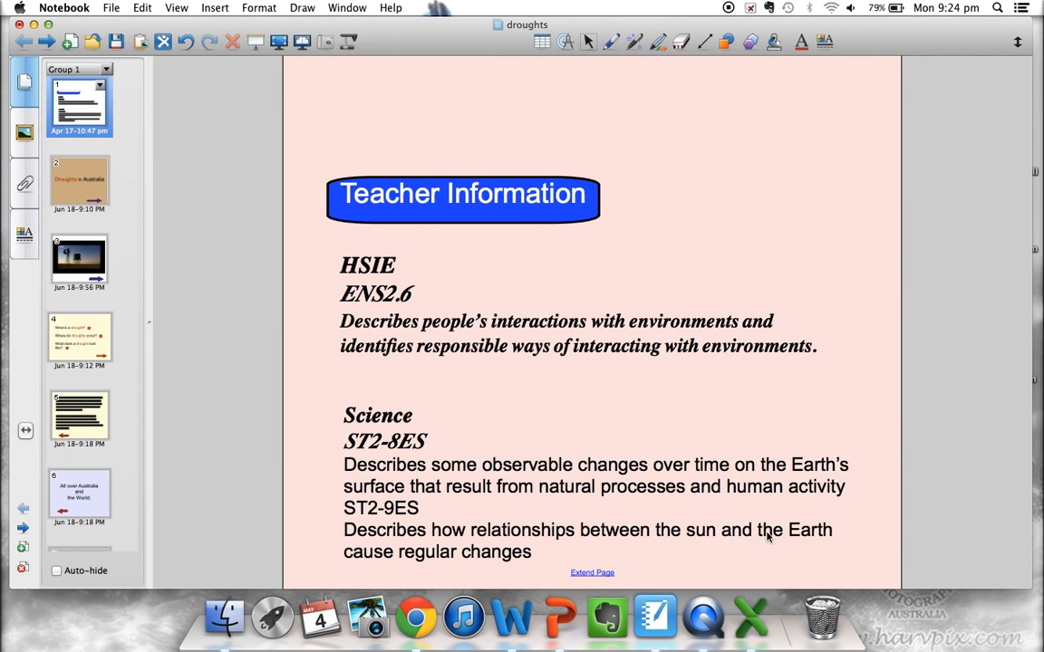
Lock the "Droughts in Australia" title in place on page 2.
left_click(78, 197)
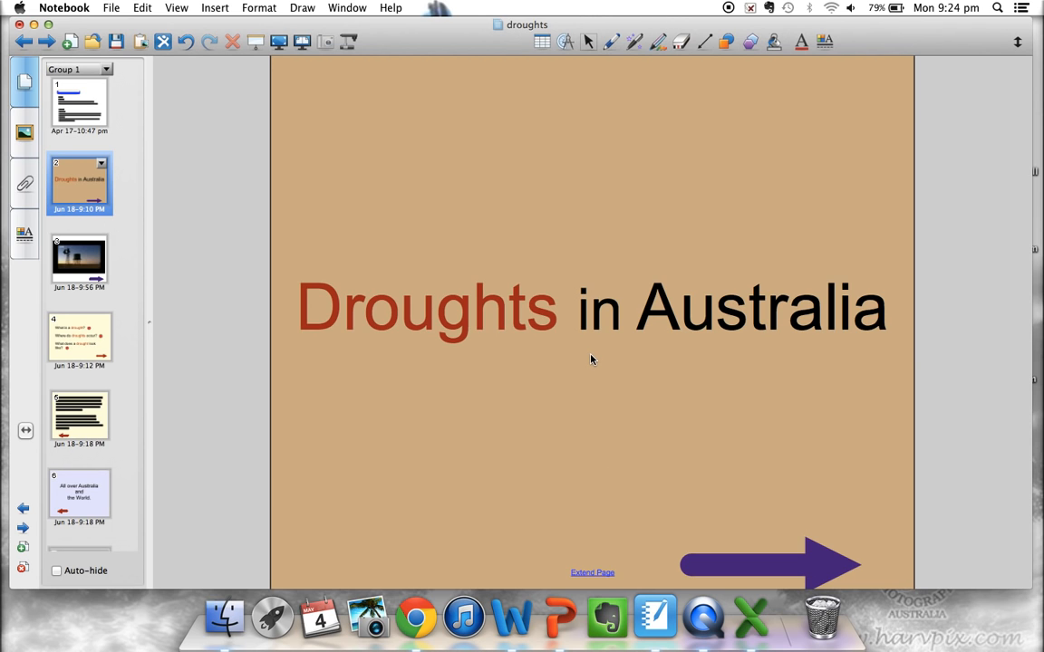
left_click(596, 319)
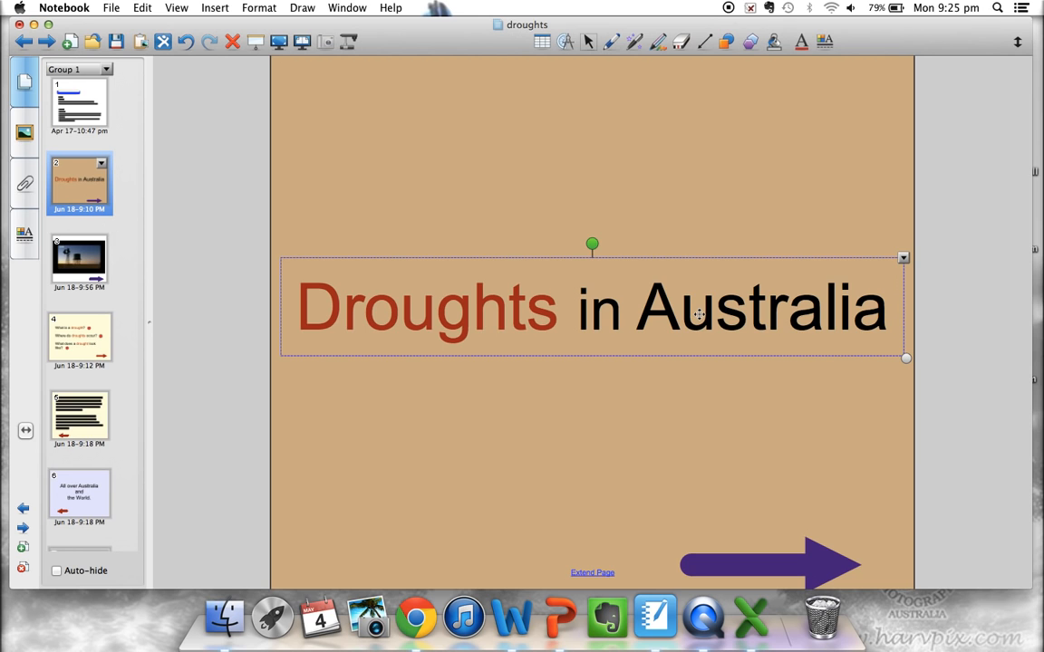
left_click(903, 260)
mouse_move(938, 363)
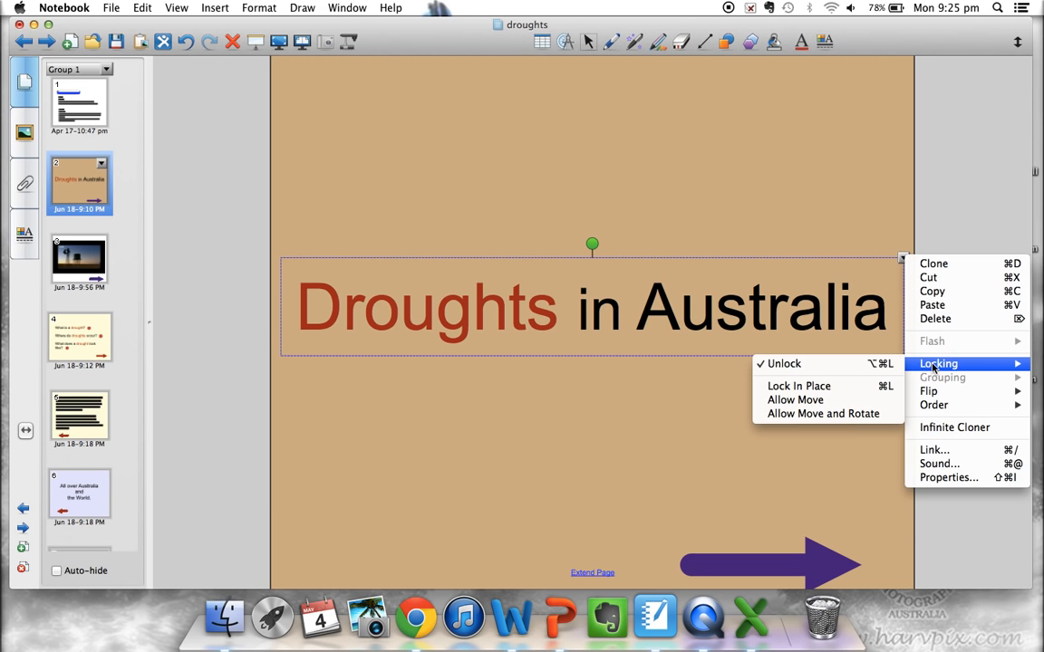
left_click(843, 387)
left_click(752, 378)
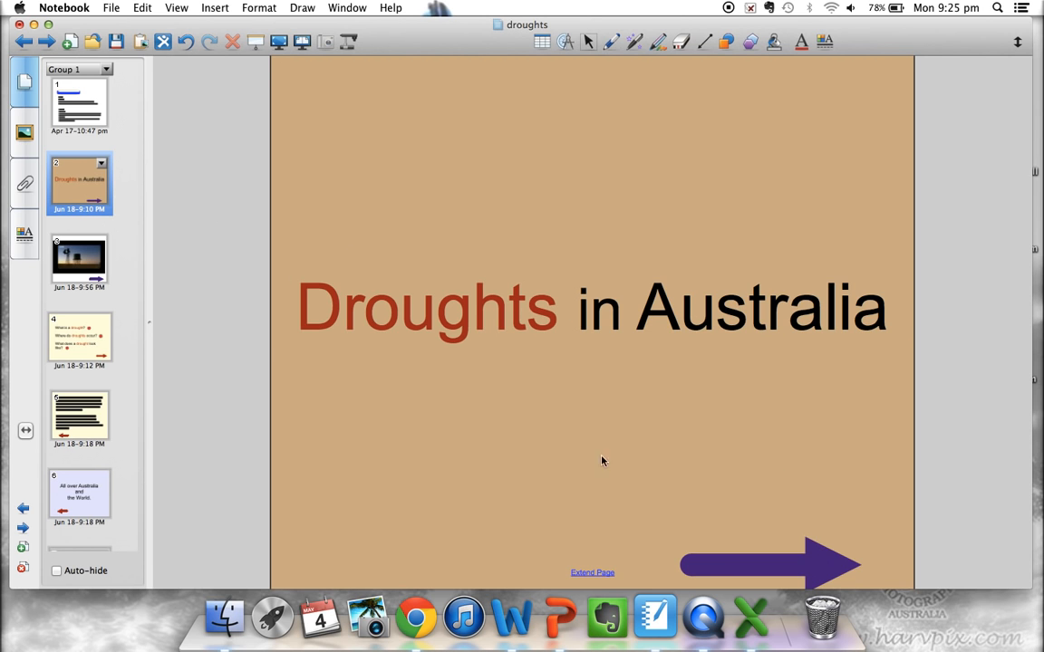
Test the existing arrow links from page 2 through to the rainfall page, and return to page 2.
left_click(821, 561)
left_click(823, 562)
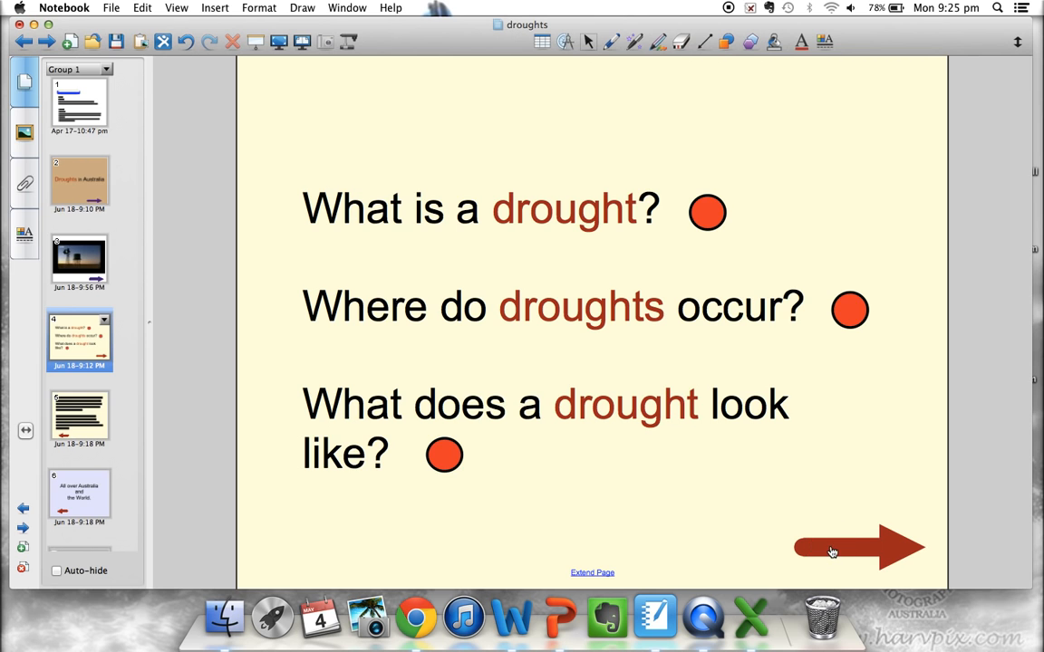
left_click(832, 548)
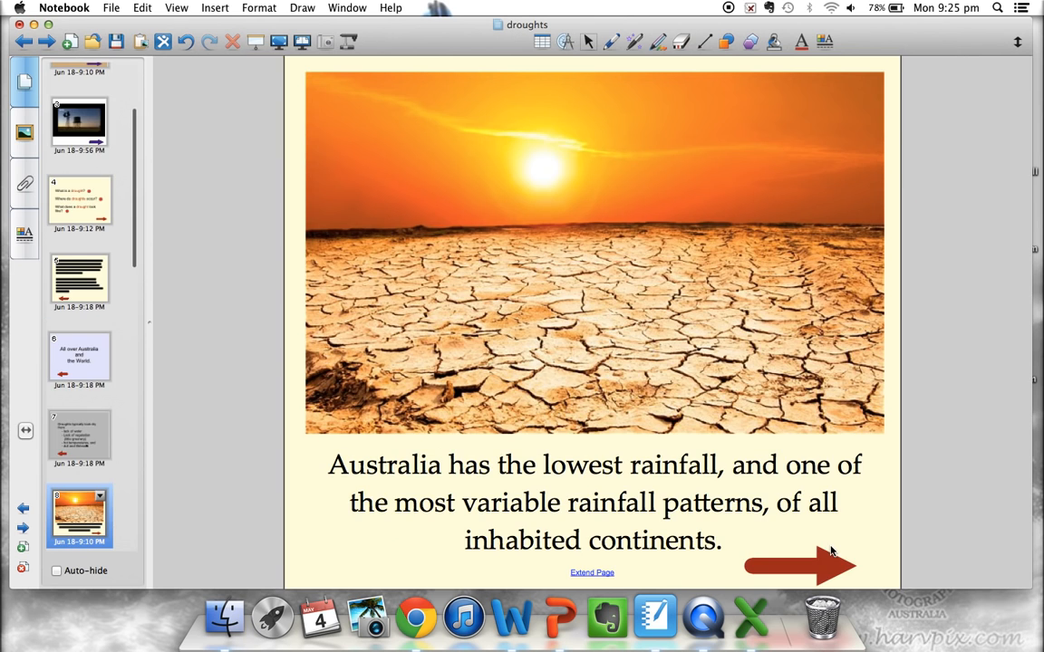
scroll(71, 127, "up", 5)
left_click(75, 158)
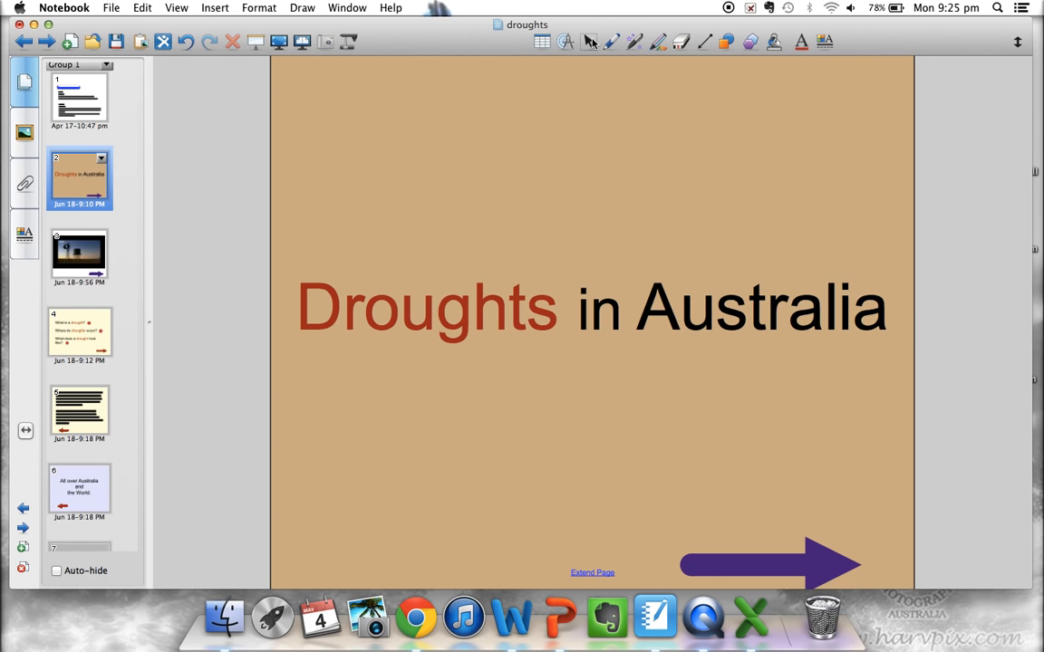
Draw a horizontal black arrow of maximum thickness, pointing right, below the title and above the purple arrow.
left_click(706, 43)
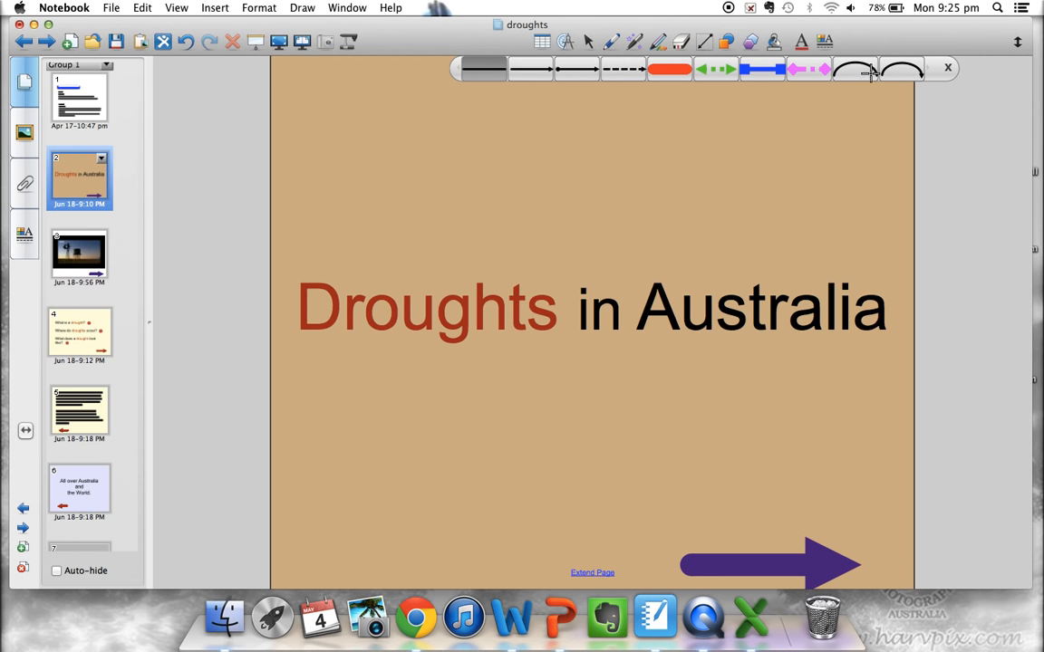
left_click(533, 69)
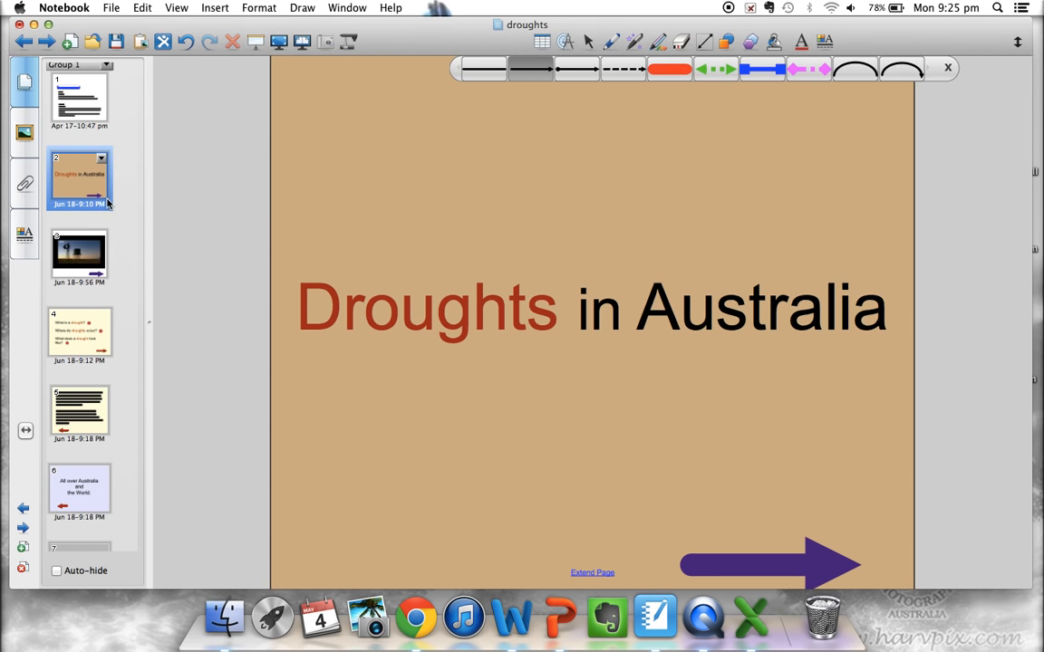
left_click(24, 233)
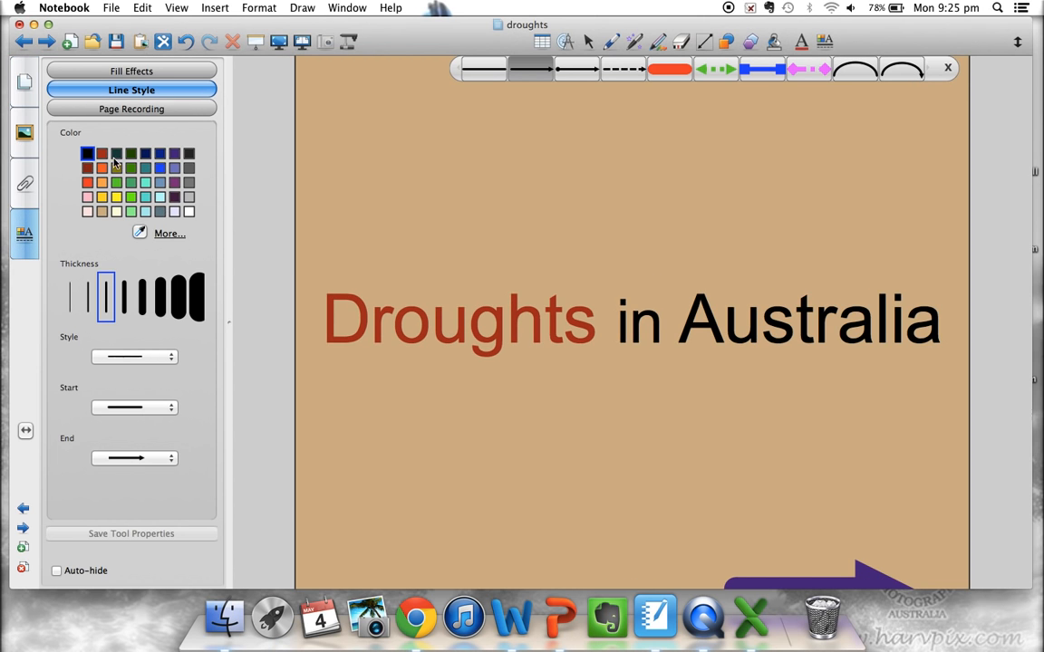
left_click(195, 301)
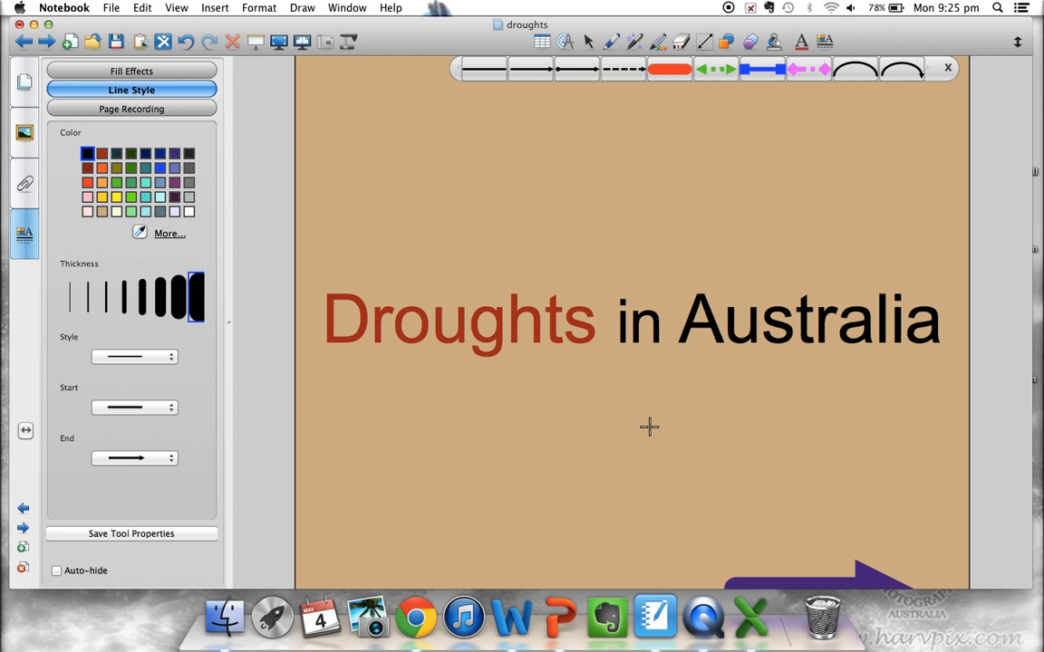
left_click_drag(697, 486, 882, 483)
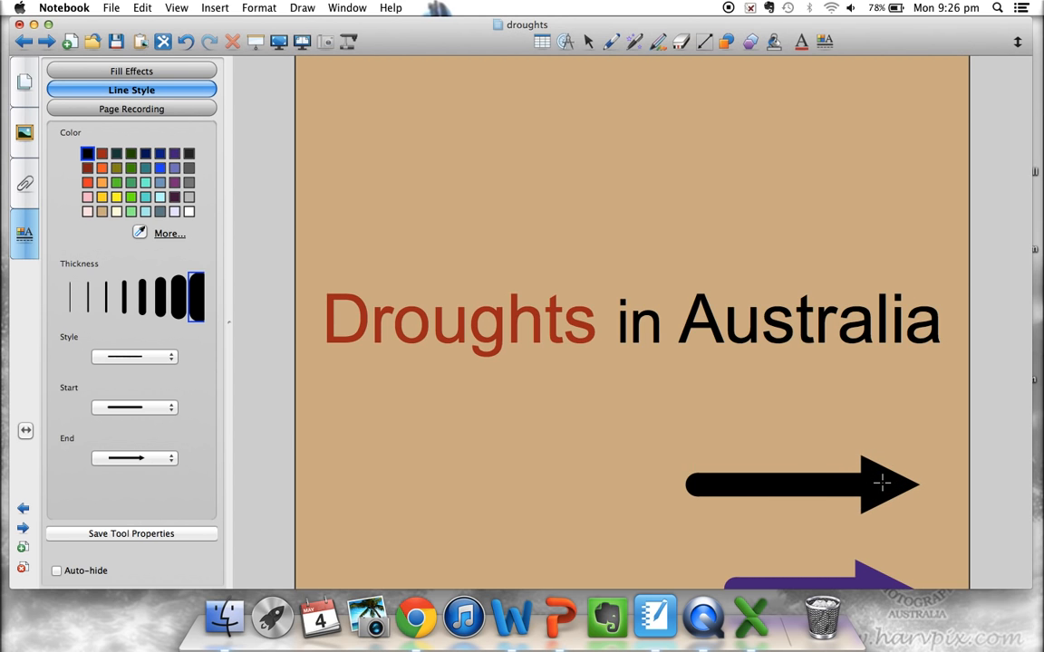
left_click(588, 41)
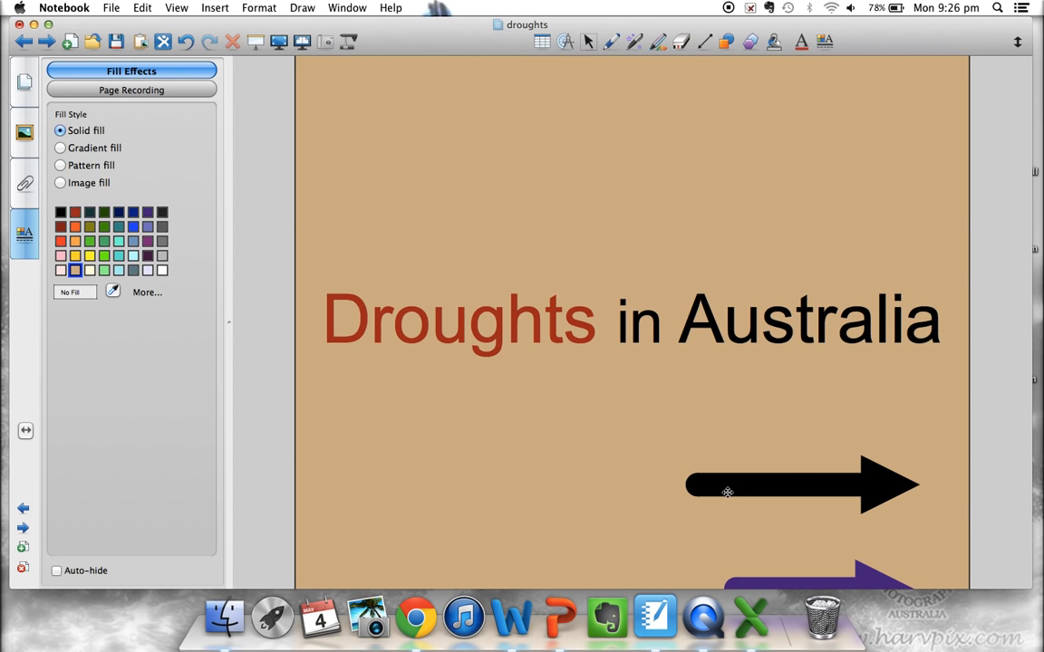
Link the black arrow to page 3 (Jun 18-9:56 PM) in this file, launched by its corner icon.
right_click(810, 486)
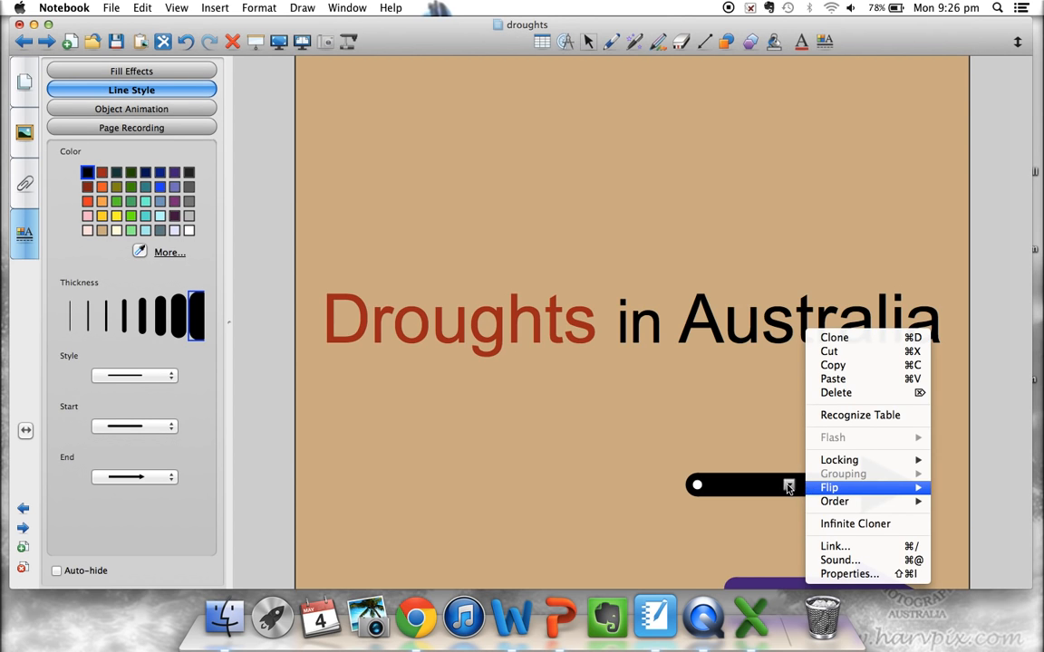
mouse_move(840, 468)
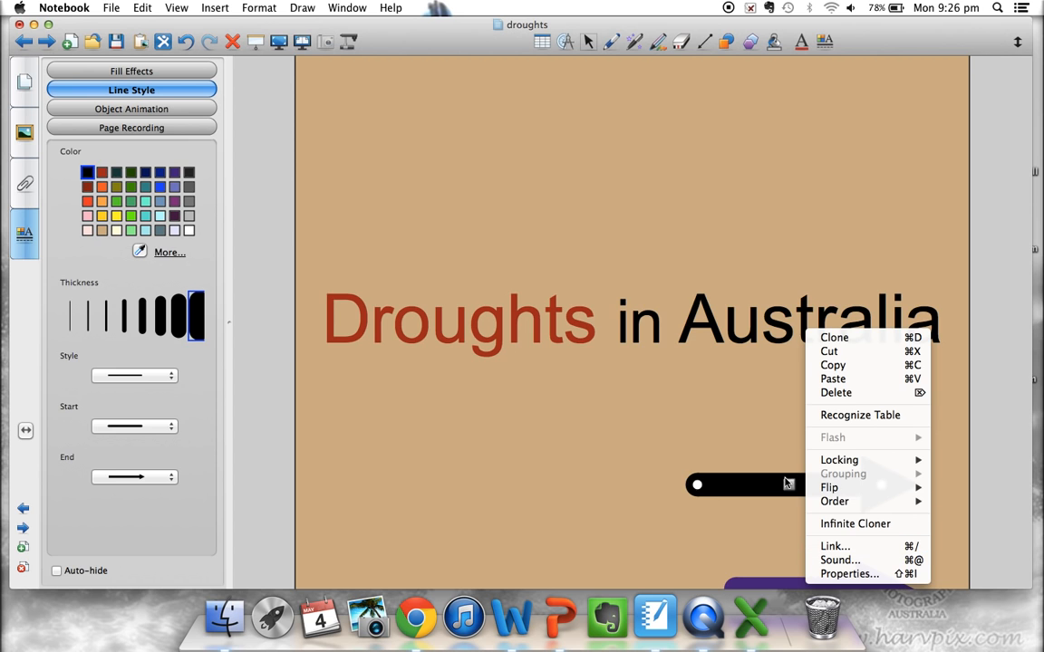
left_click(841, 549)
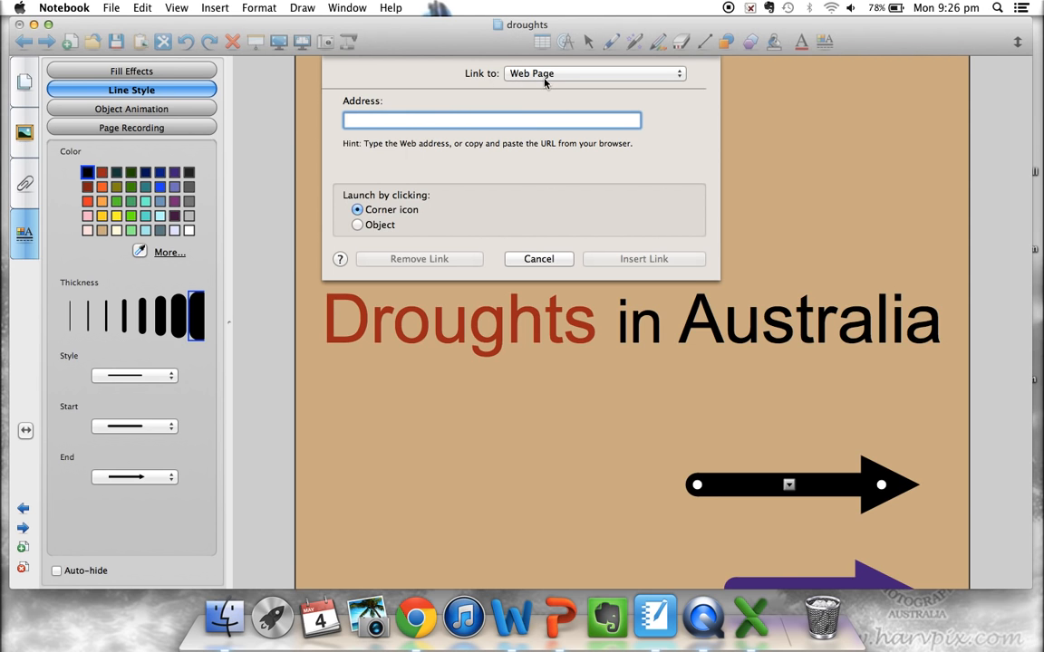
left_click(615, 74)
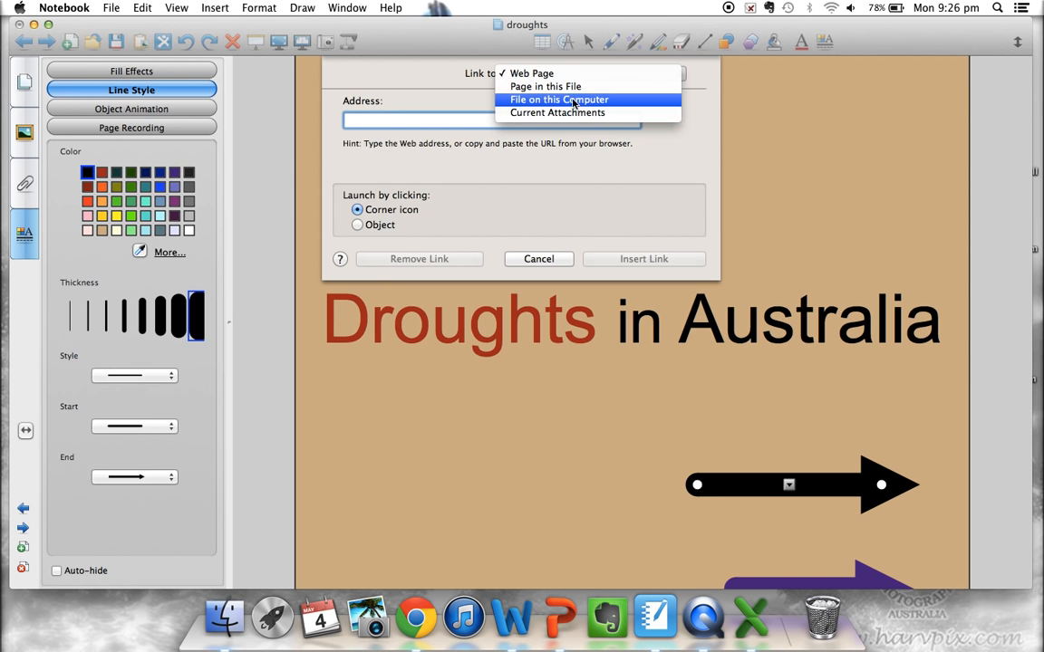
left_click(544, 90)
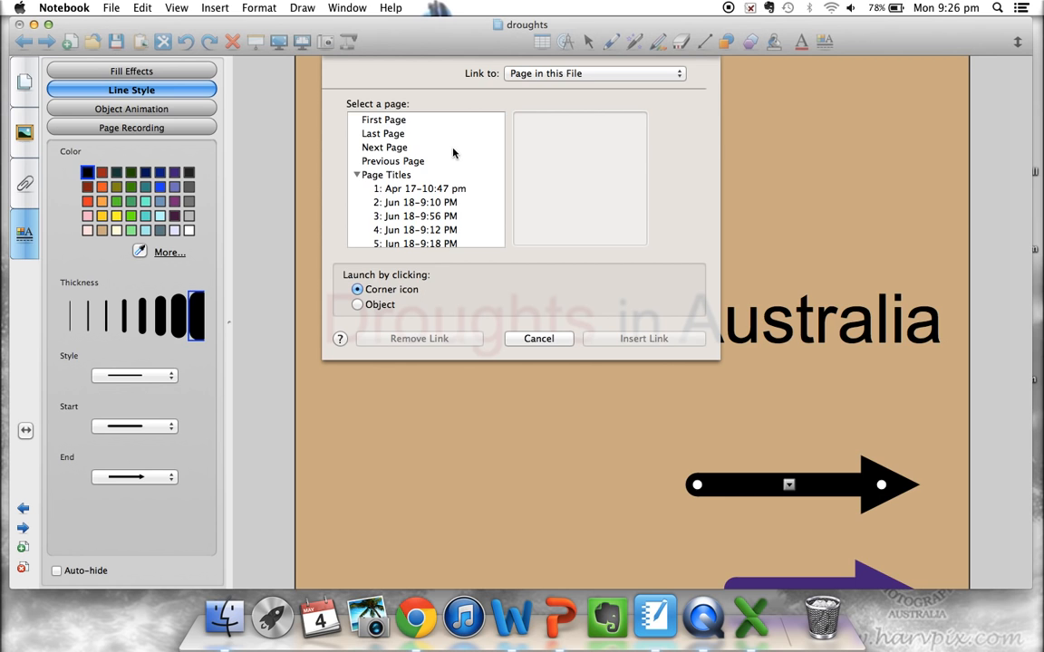
left_click(398, 189)
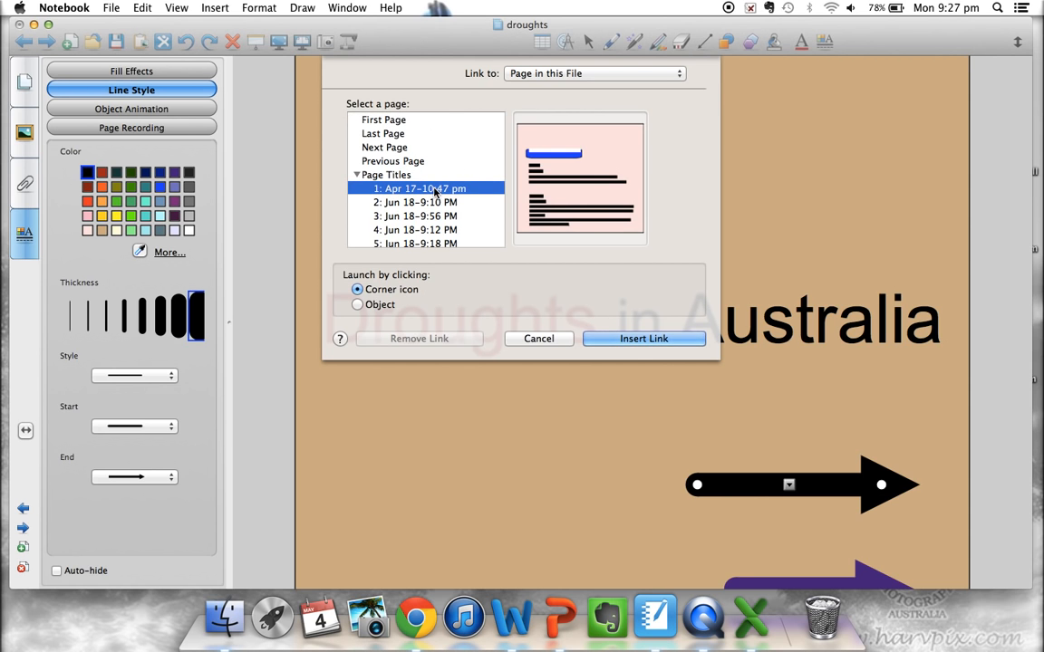
left_click(390, 202)
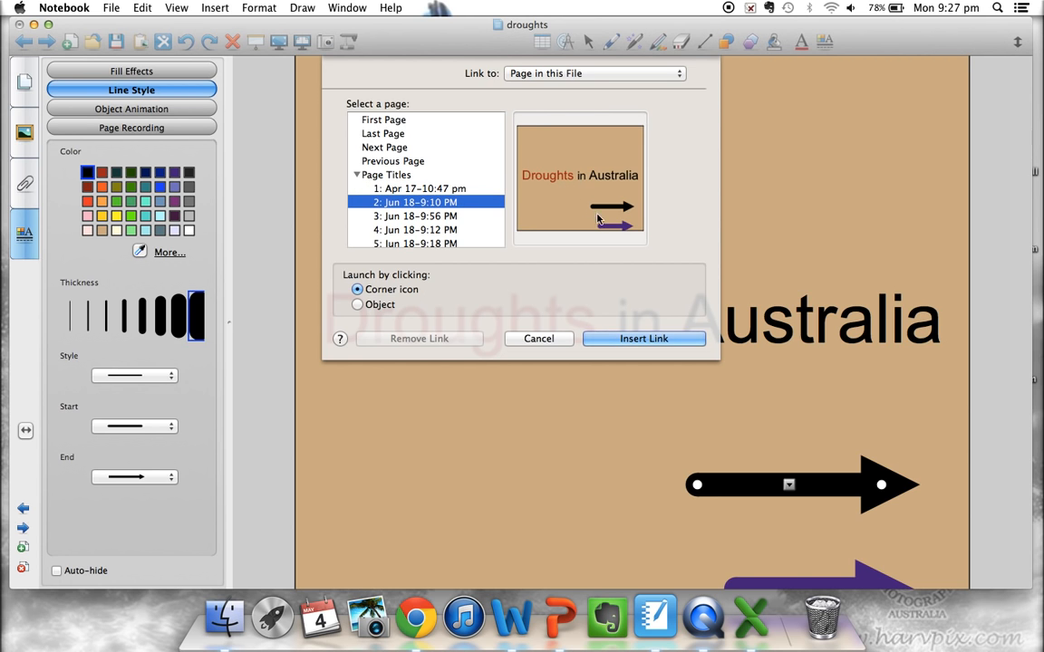
left_click(448, 214)
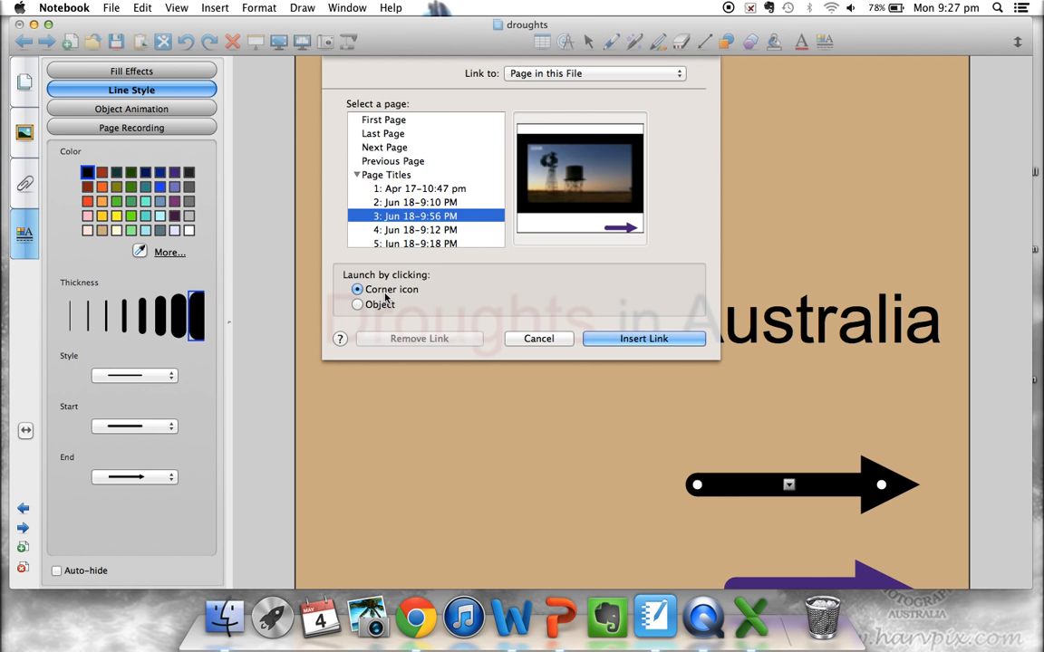
left_click(609, 339)
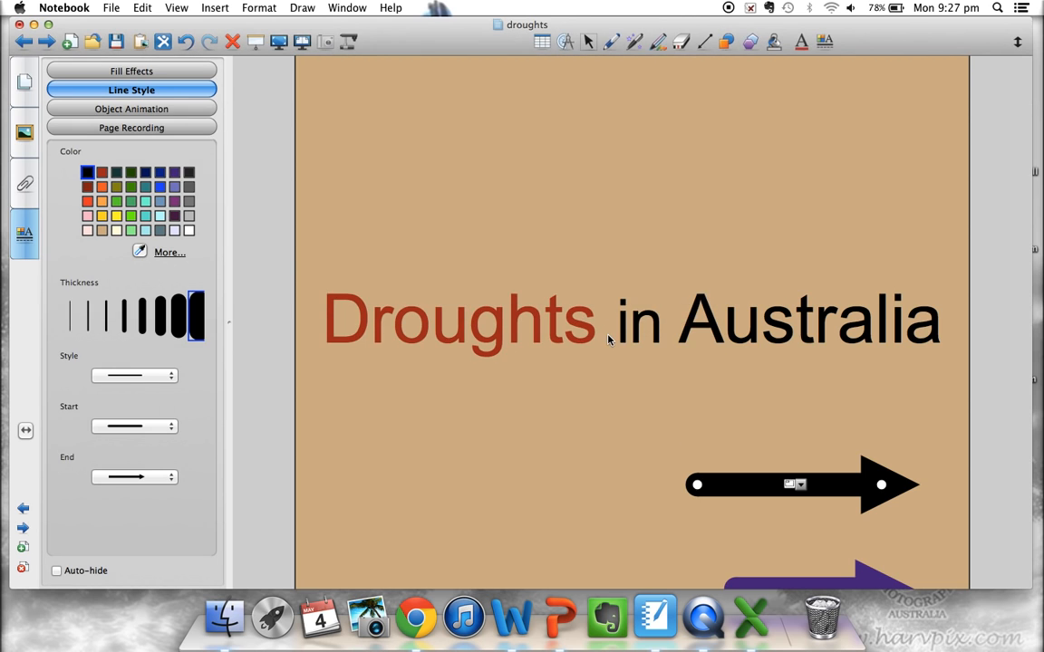
left_click(859, 409)
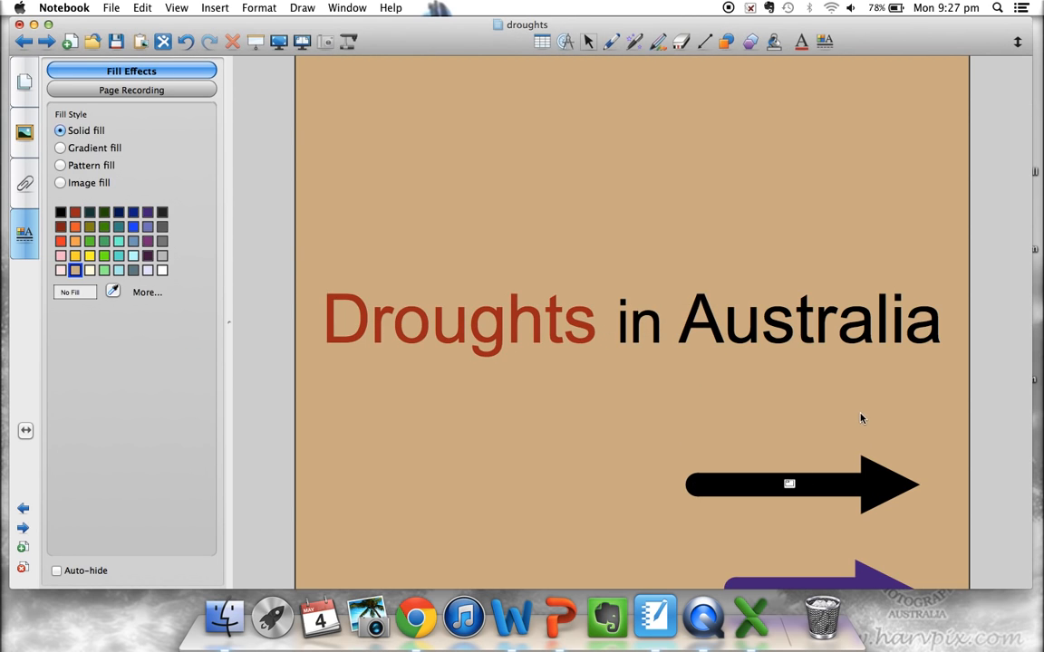
Test the black arrow's corner icon link, return to page 2, and try the arrow's body as a link.
left_click(790, 487)
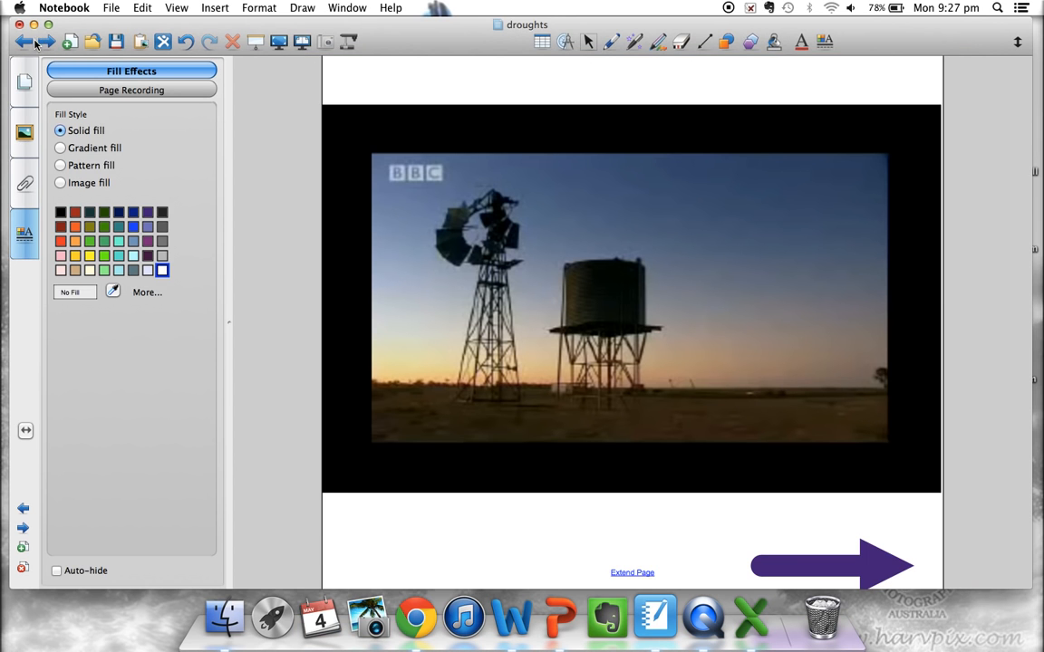
left_click(25, 41)
left_click(867, 469)
left_click(866, 452)
left_click(867, 467)
left_click(816, 482)
left_click(734, 463)
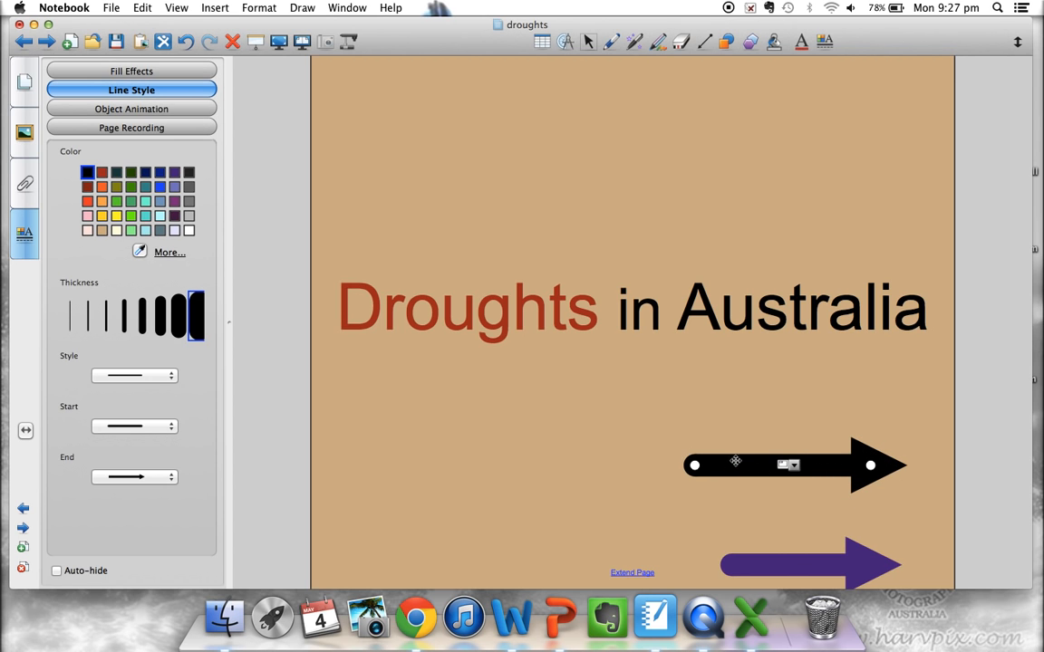
left_click(881, 451)
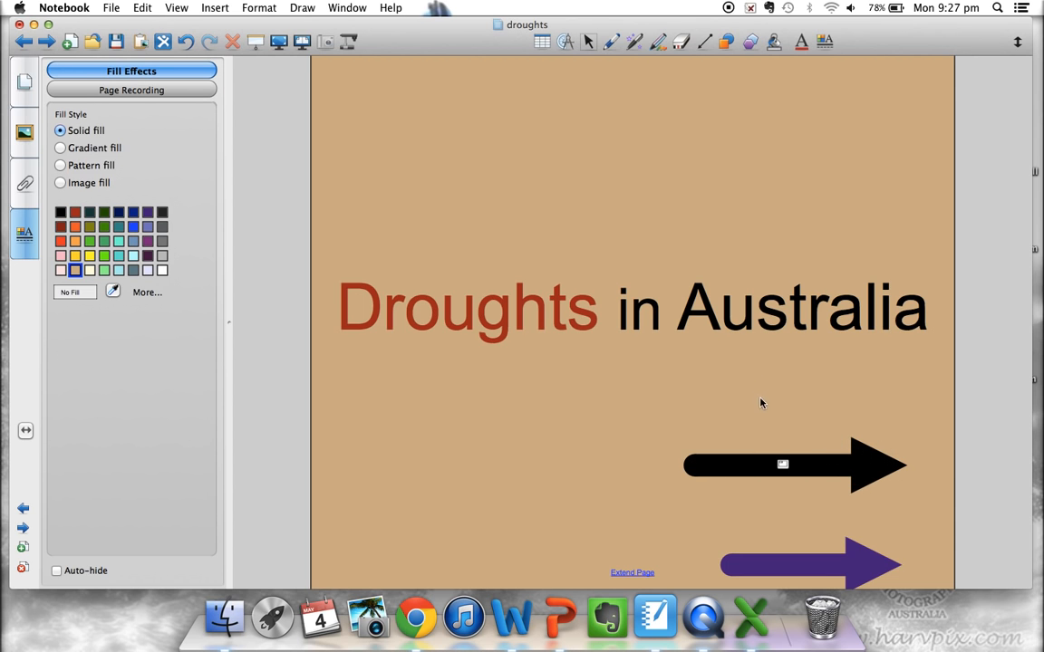
Change the black arrow's link to page 3 so that it launches by clicking the object.
right_click(782, 465)
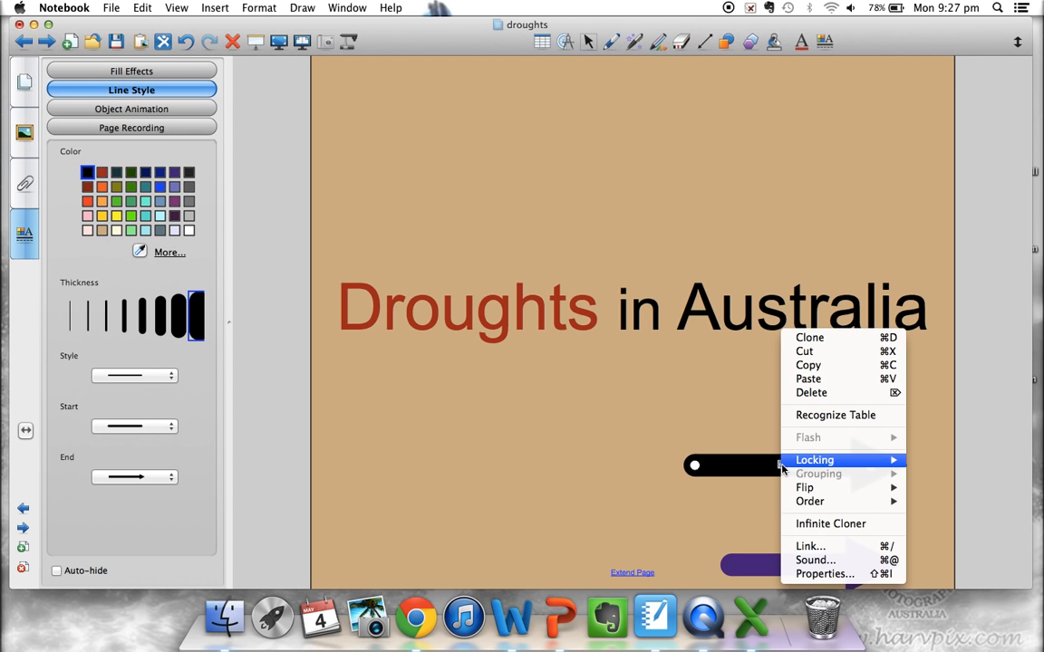
left_click(812, 546)
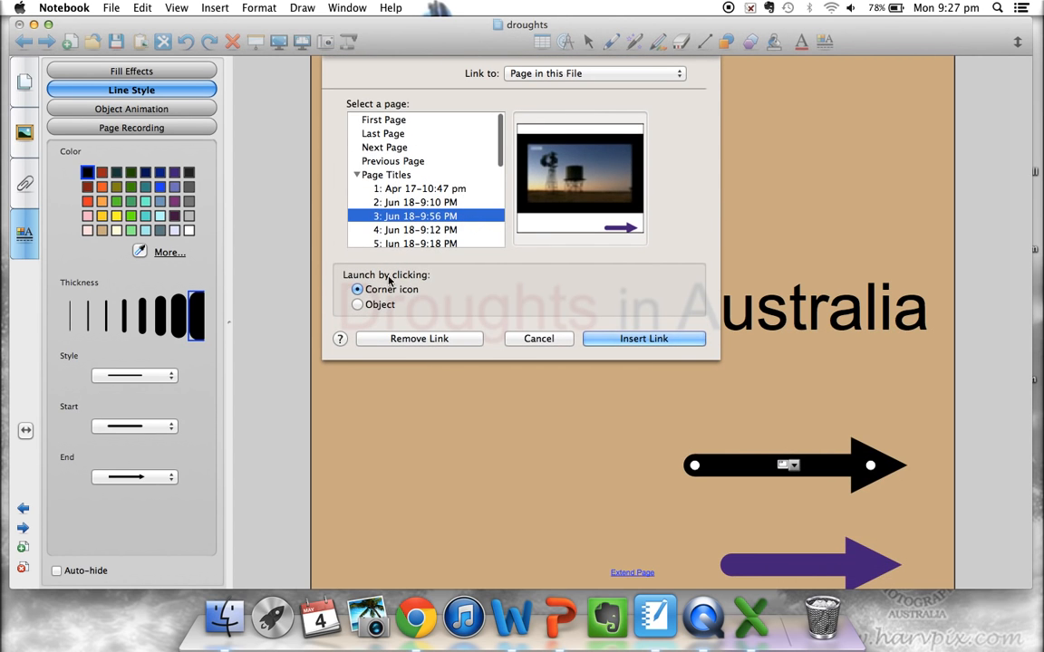
left_click(358, 305)
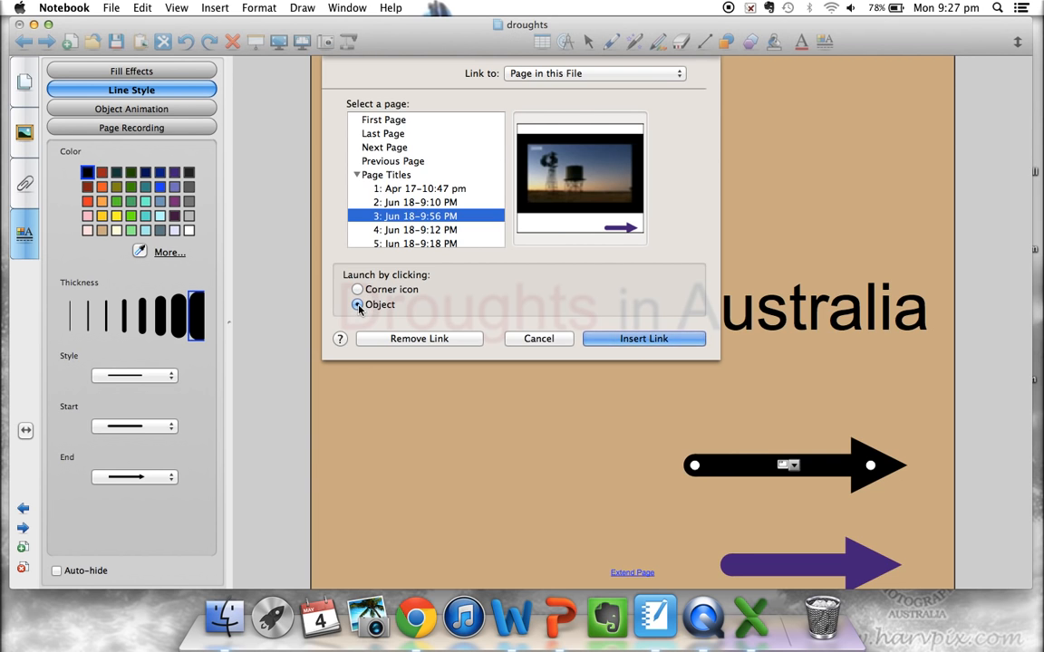
left_click(626, 343)
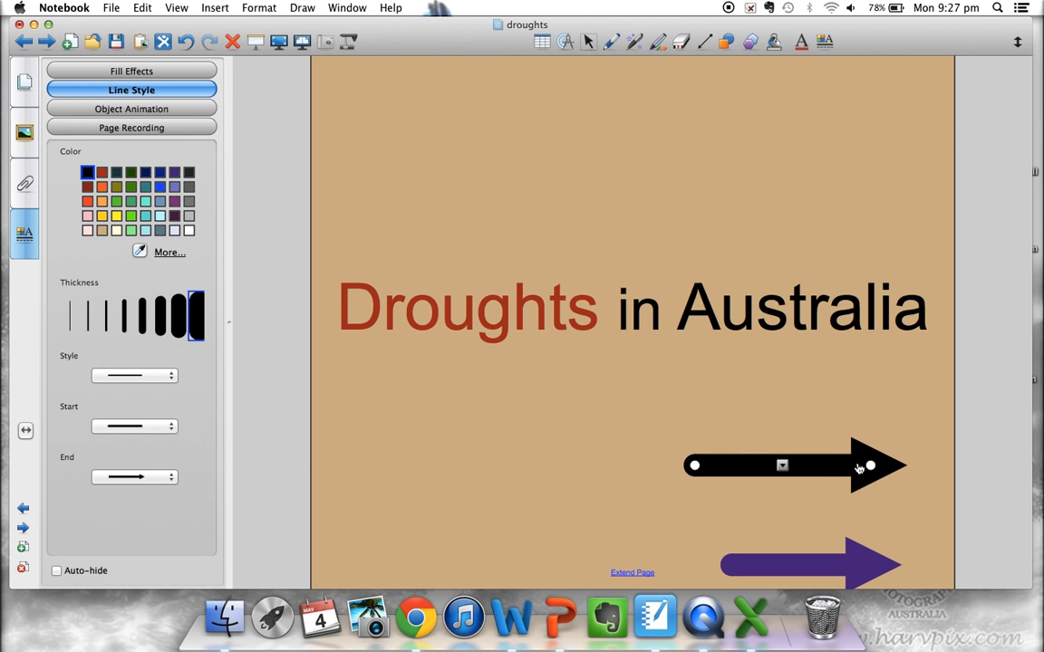
left_click(845, 412)
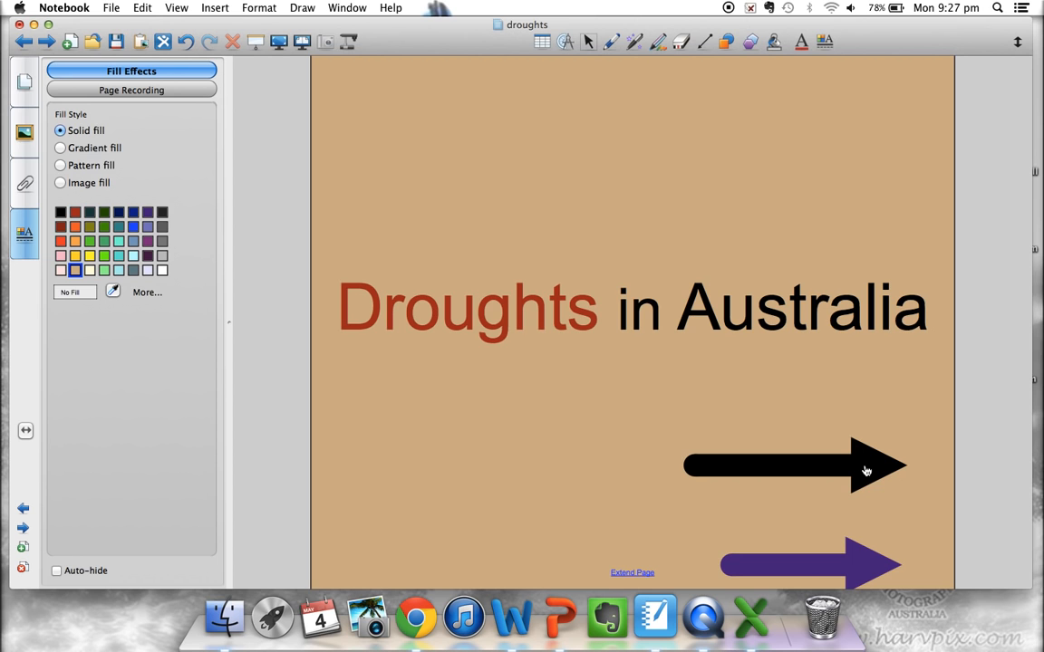
Test the black arrow's link from several spots on its head and shaft, returning to the title page each time.
left_click(866, 459)
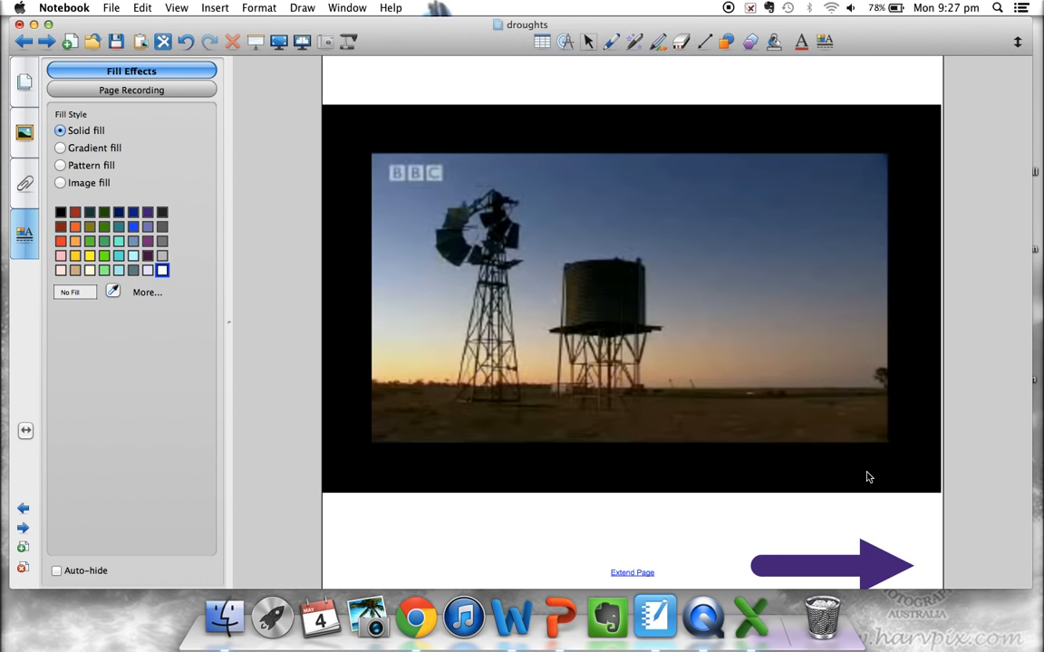
left_click(24, 41)
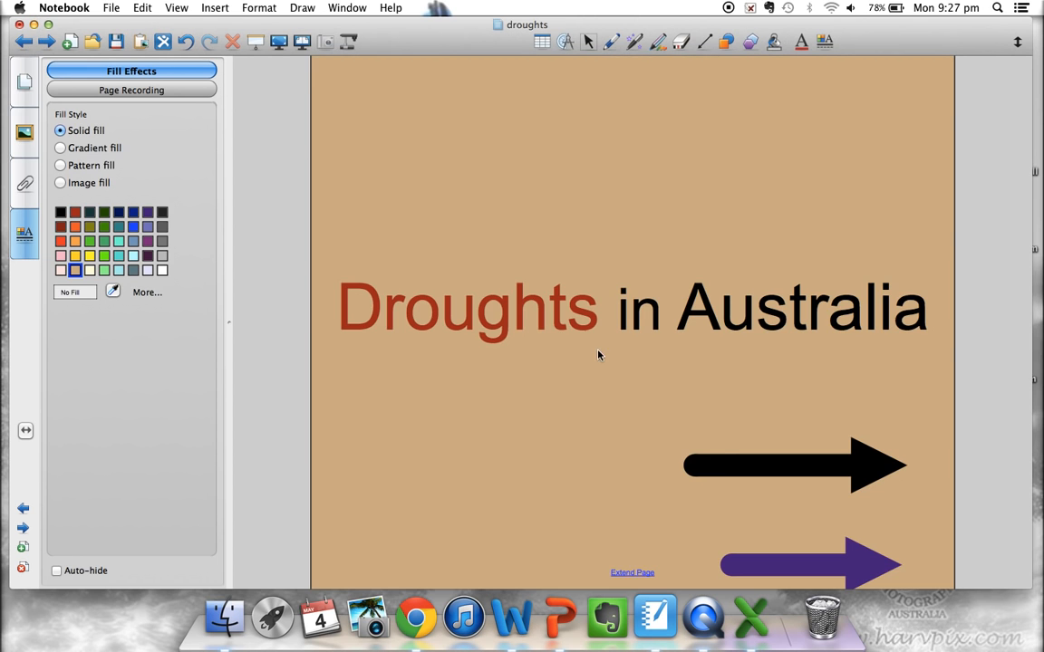
left_click(722, 462)
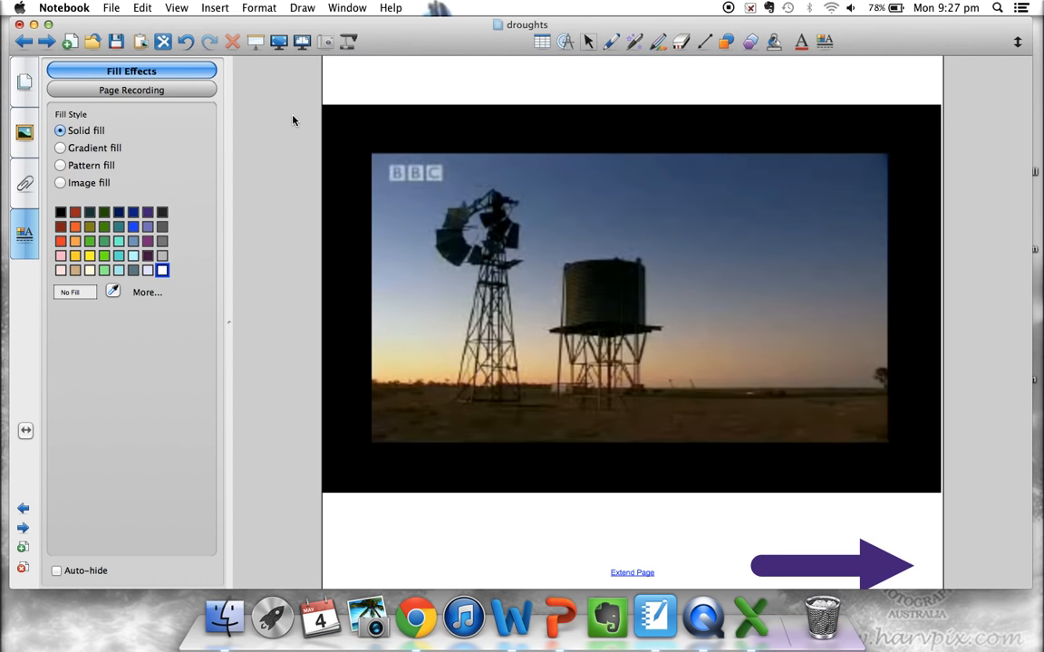
left_click(28, 41)
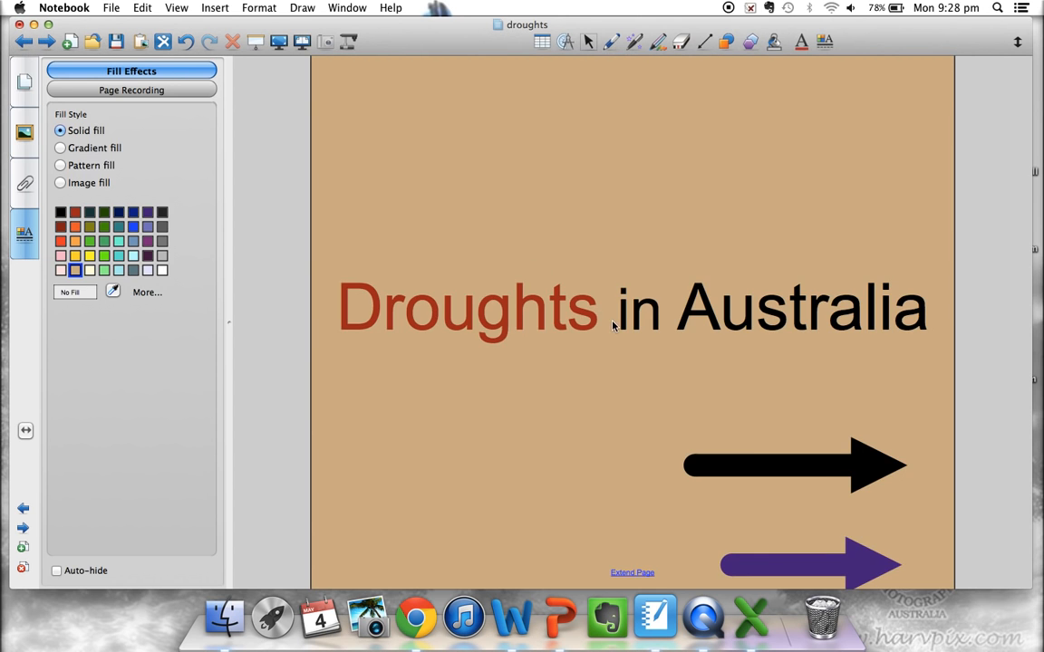
left_click(864, 468)
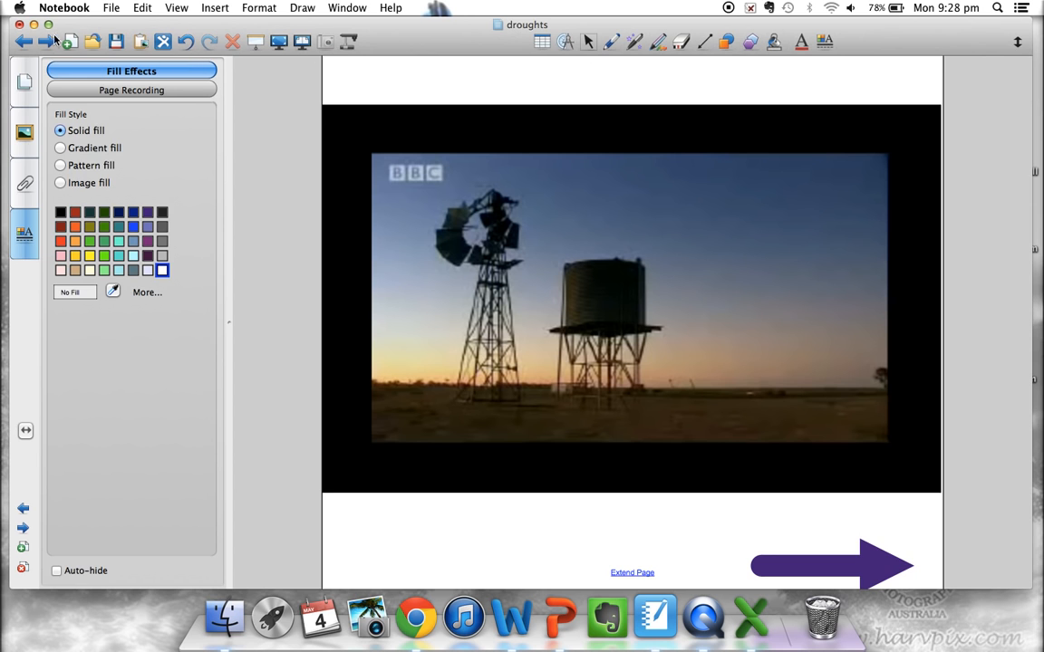
left_click(26, 41)
left_click(748, 464)
left_click(27, 42)
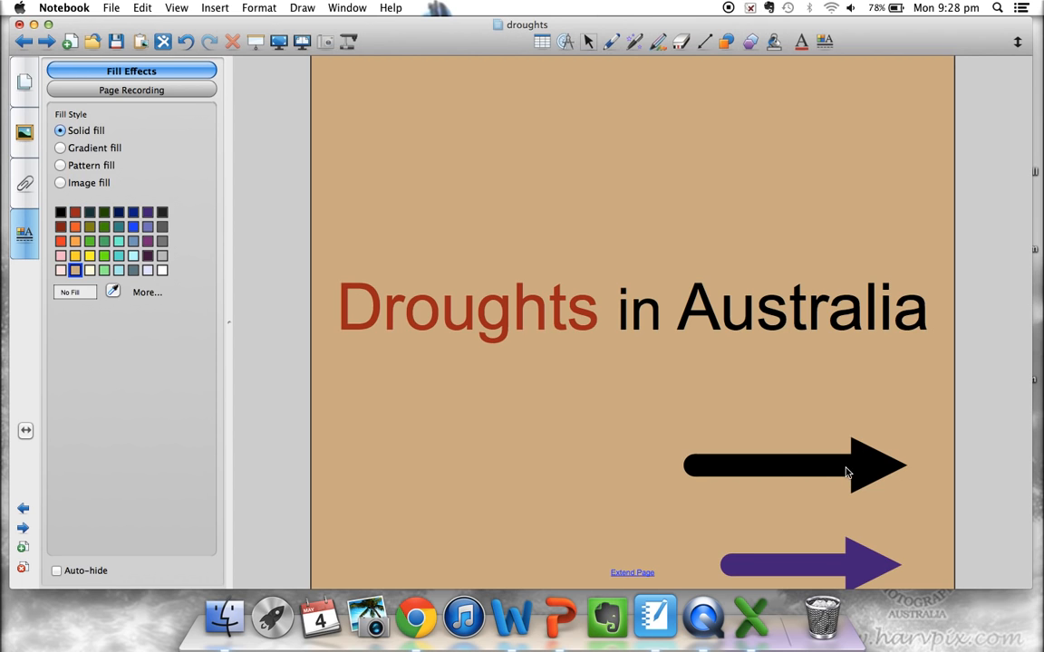
Lock the black arrow in place, test that its link still opens the video page, and return to the title page.
right_click(847, 472)
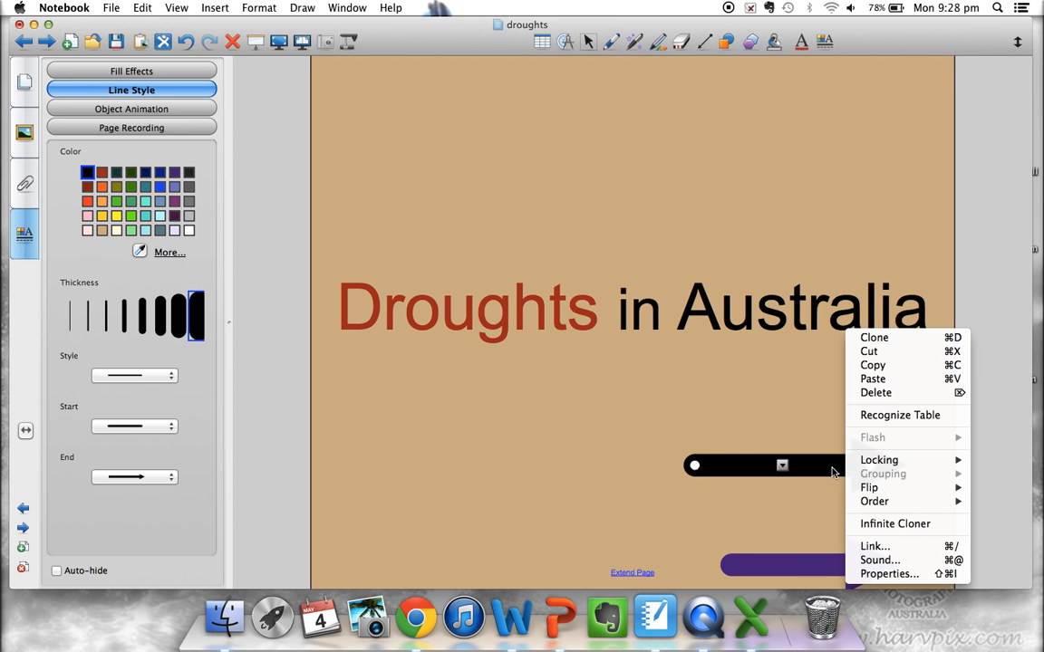
mouse_move(896, 467)
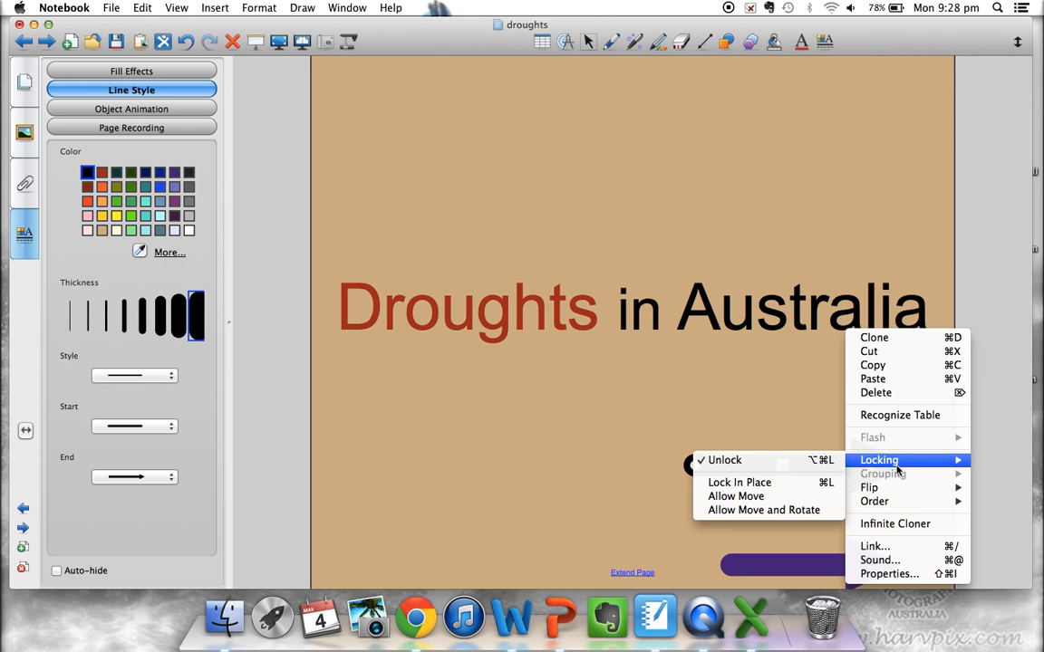
left_click(765, 484)
left_click(867, 462)
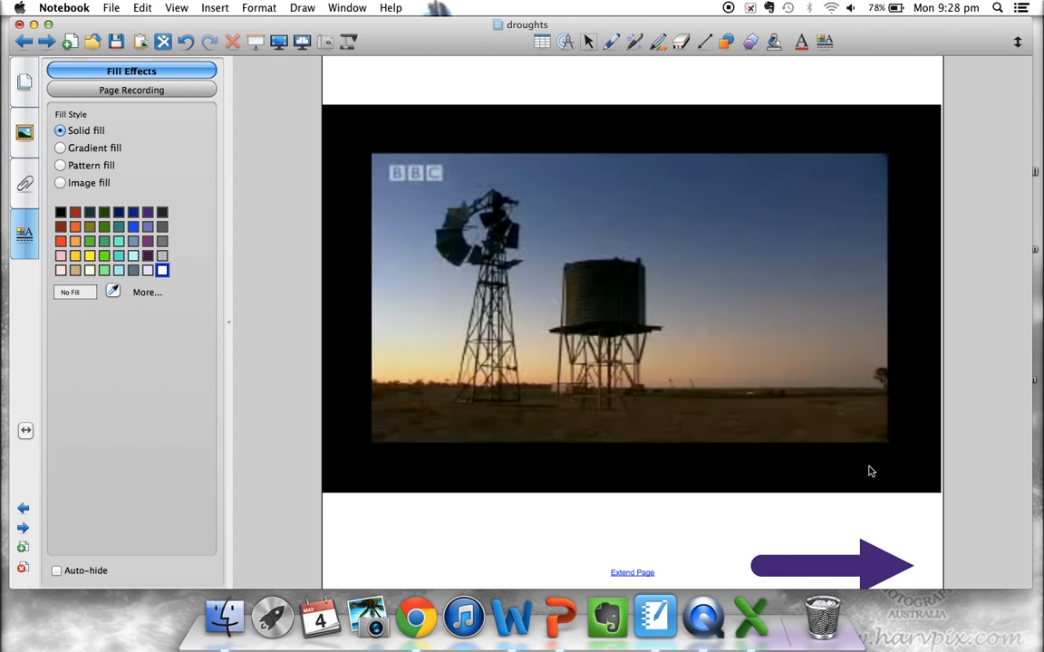
left_click(23, 42)
Follow the purple arrow to the video page, open the video linked to the windmill picture, and close the player.
left_click(842, 563)
left_click(210, 9)
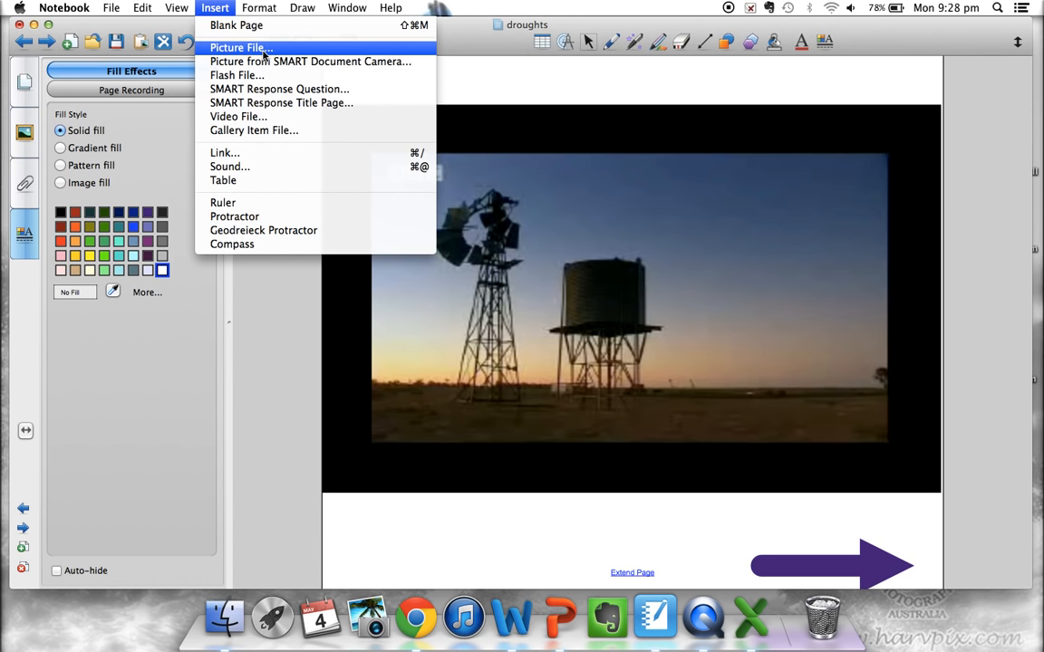
left_click(656, 365)
left_click(642, 233)
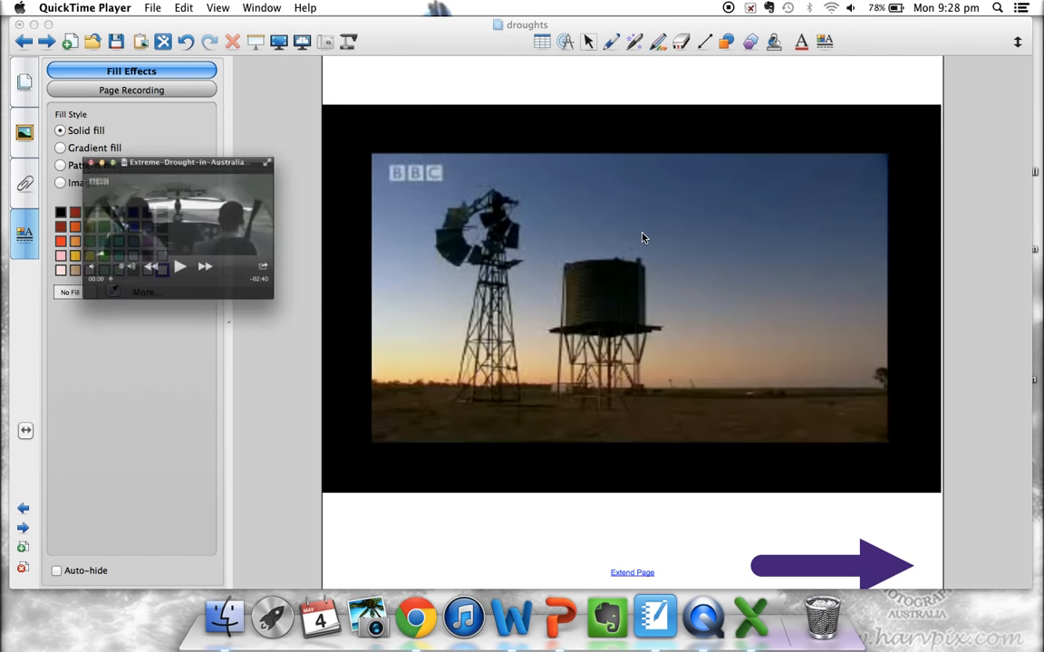
left_click(62, 140)
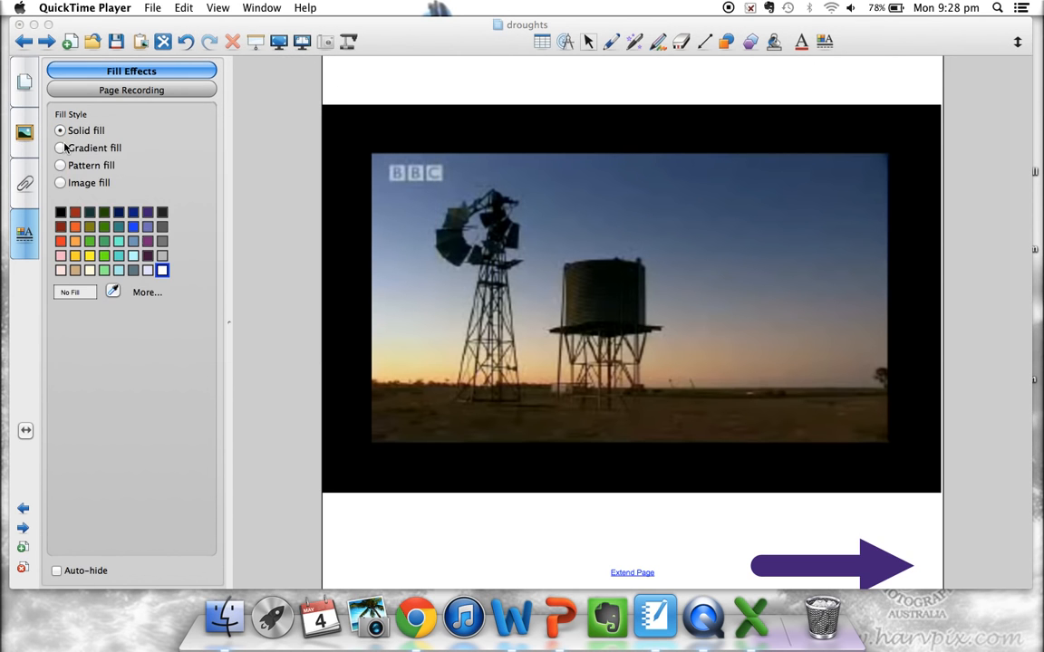
Review the windmill picture's link to the attached Extreme-Drought-in-Australia video and leave the settings without changes.
right_click(571, 210)
left_click(642, 397)
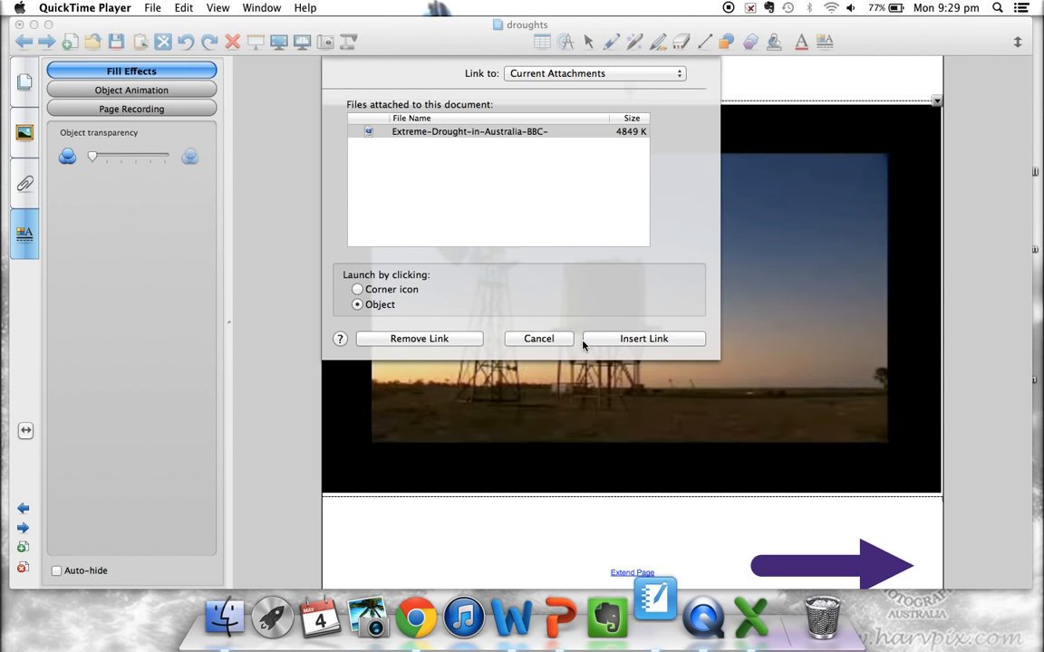
left_click(518, 340)
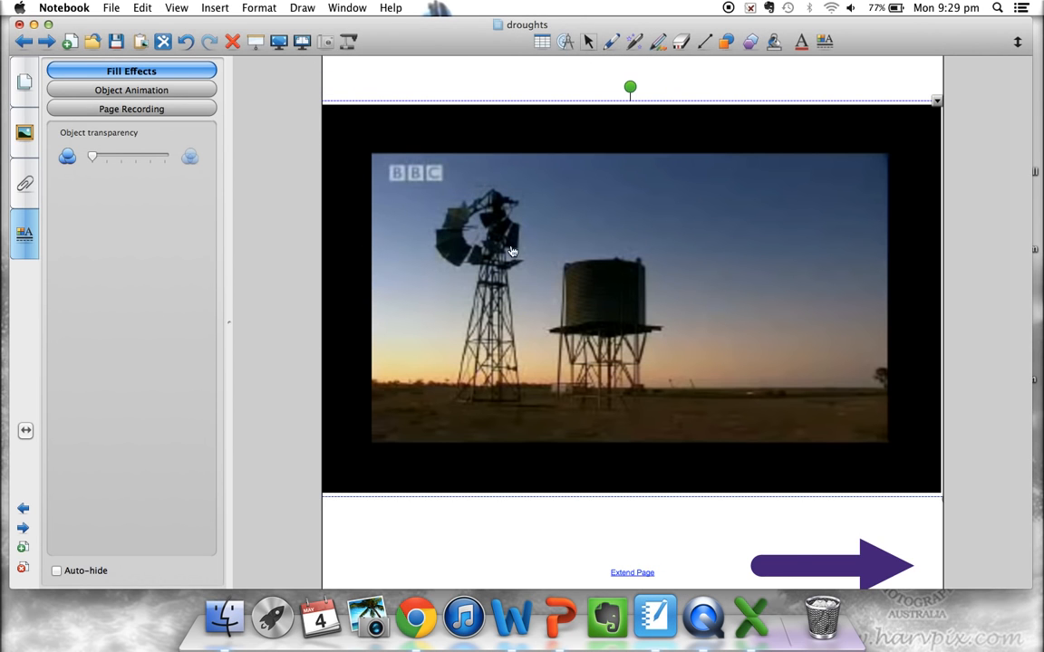
Examine the file chooser for inserting a video file and cancel it.
left_click(216, 8)
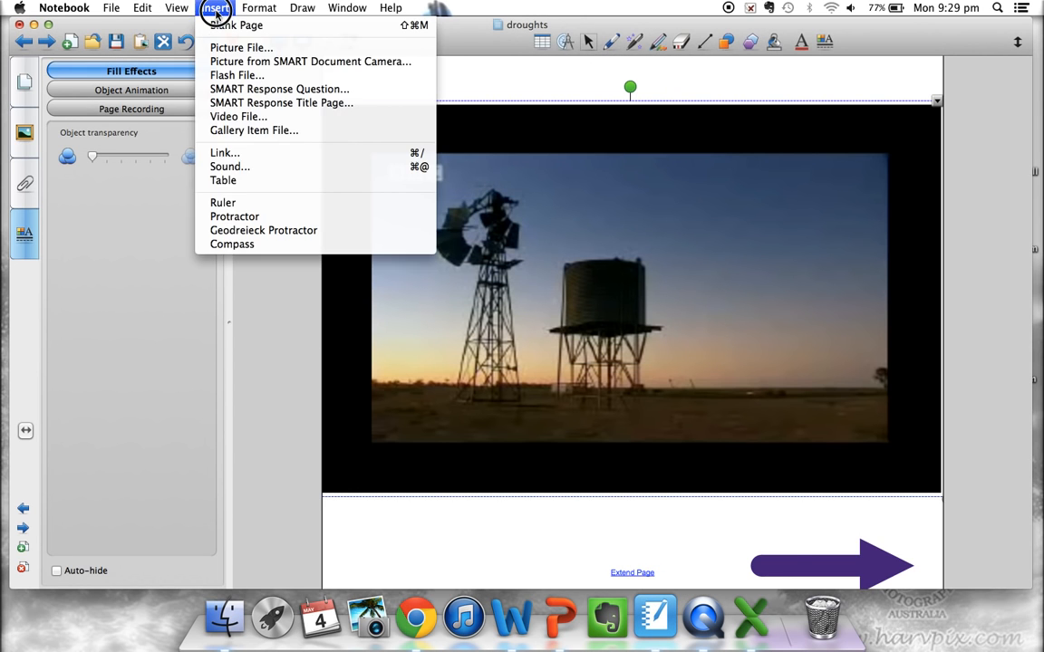
left_click(251, 120)
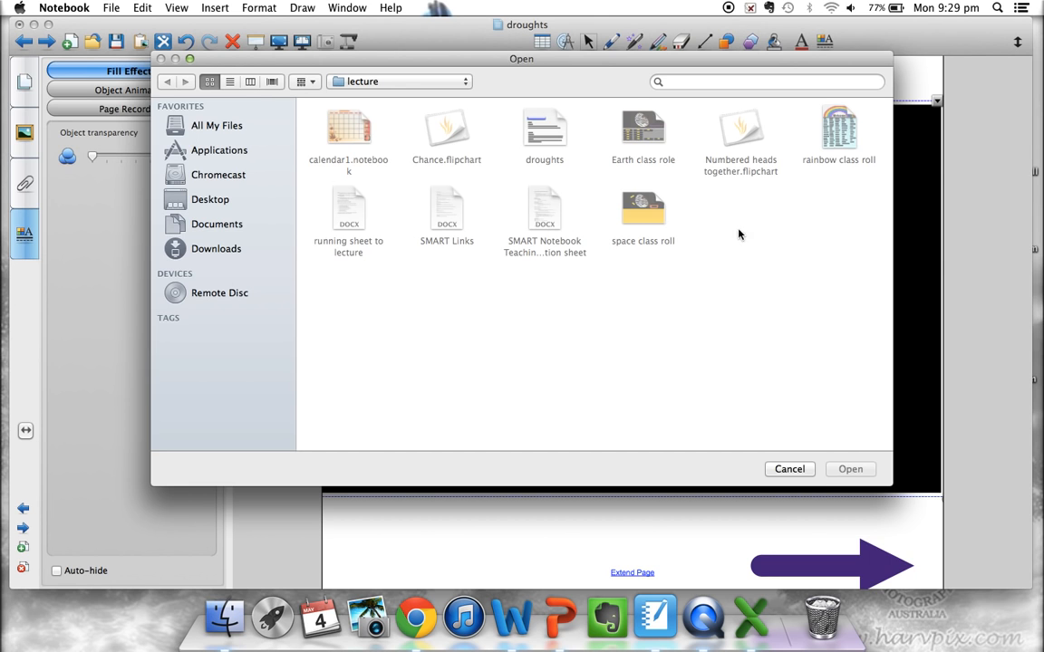
left_click(809, 470)
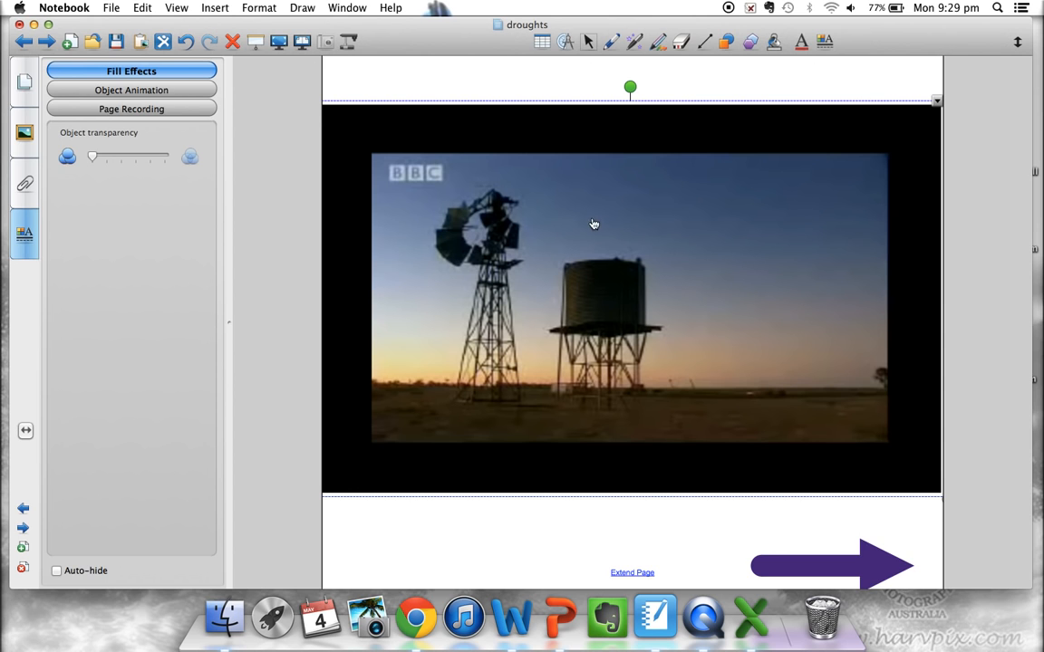
Open the Extreme-Drought-in-Australia video from the windmill picture's link and play it.
left_click(688, 289)
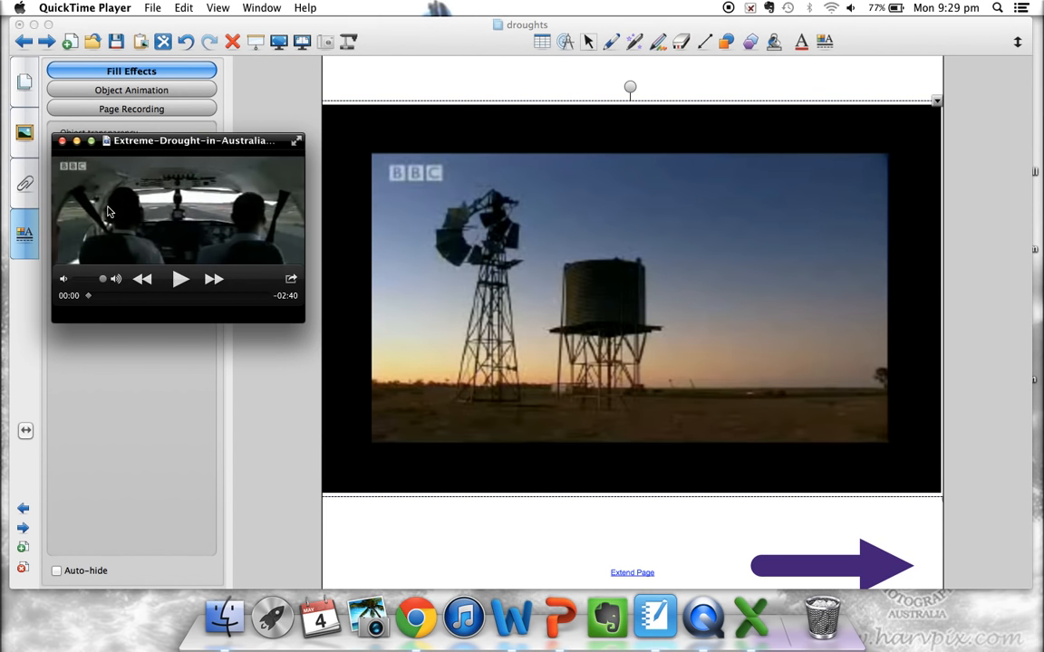
left_click(181, 280)
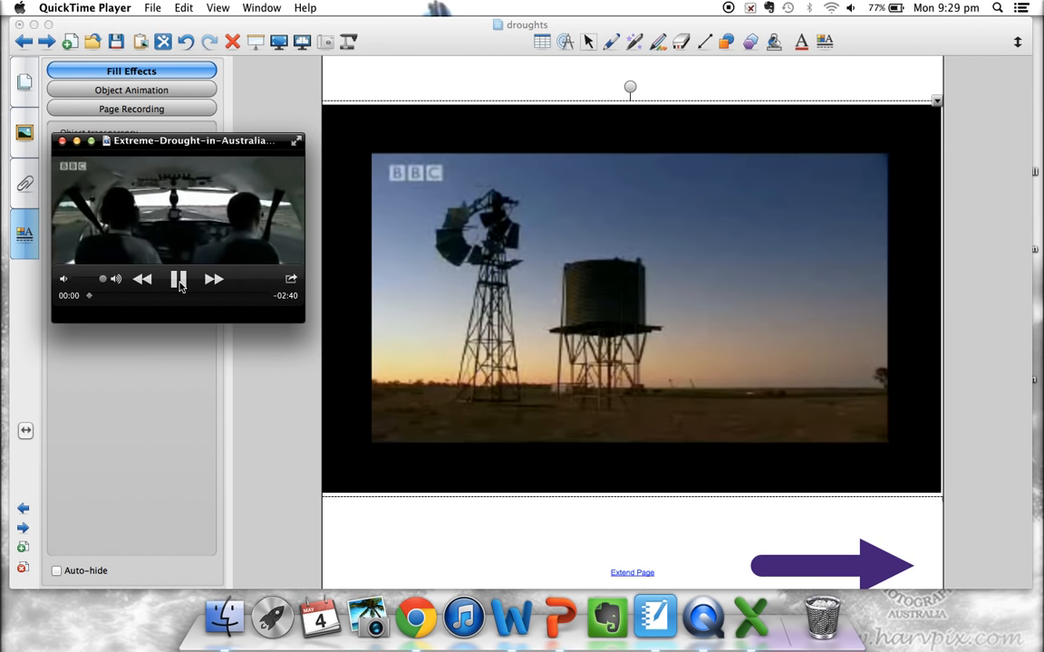